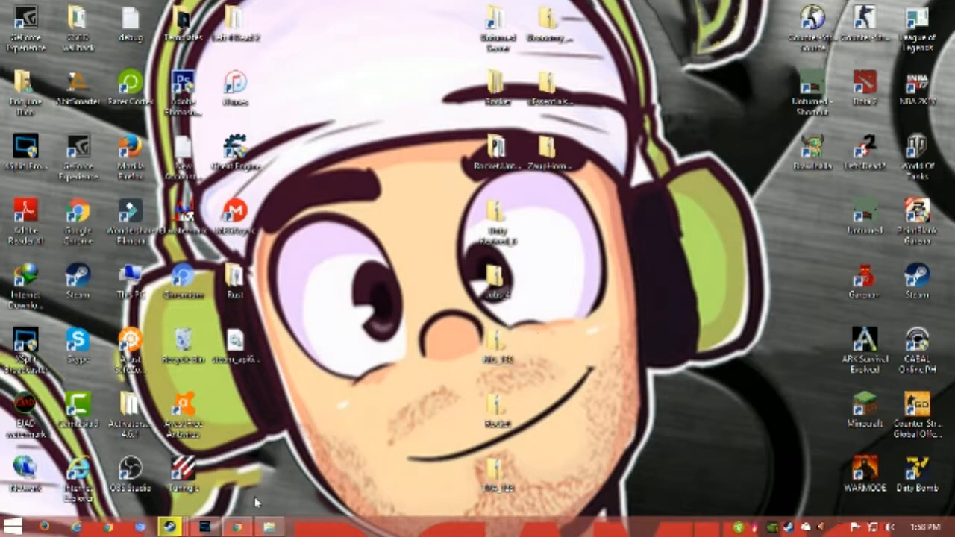
left_click(233, 529)
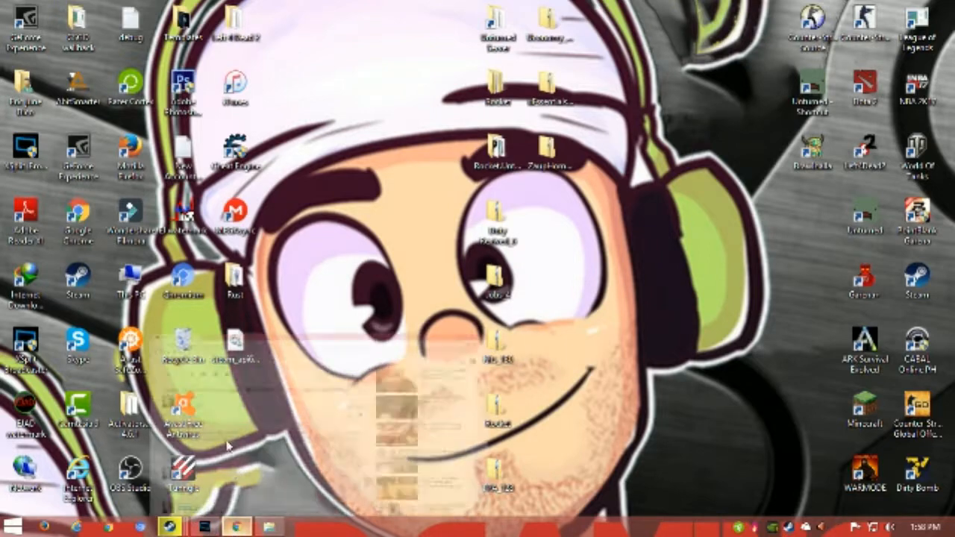
scroll(64, 303, "down", 8)
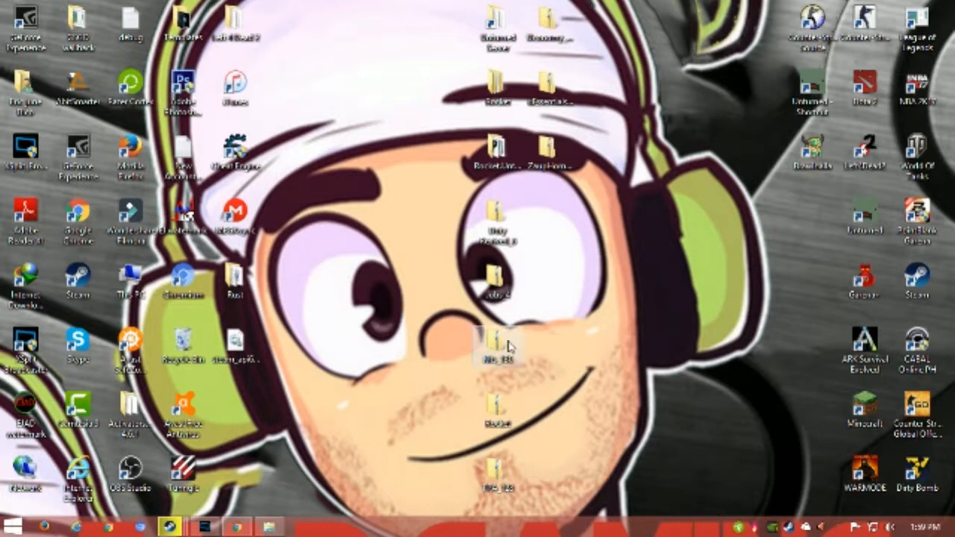
Open the Control Panel and maximize its window.
key("super")
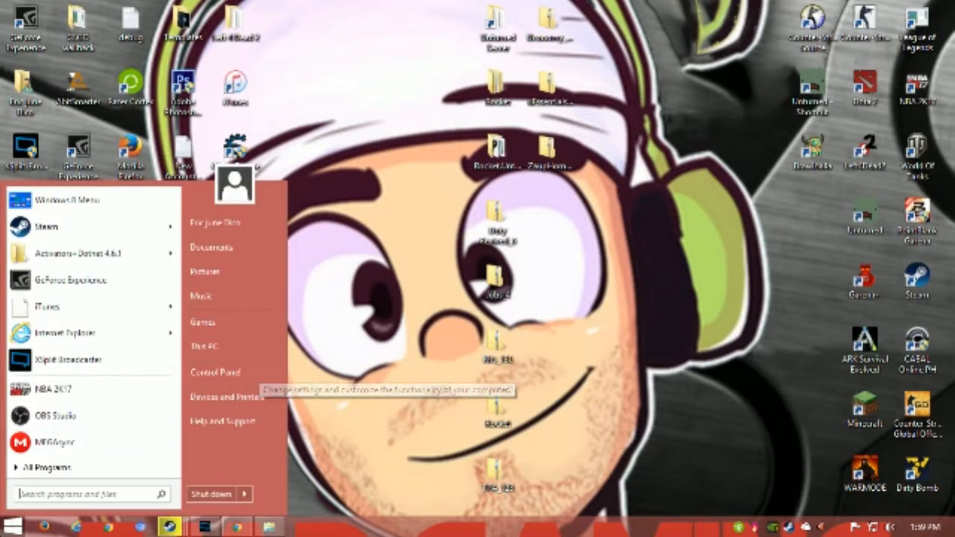
left_click(12, 531)
key("super")
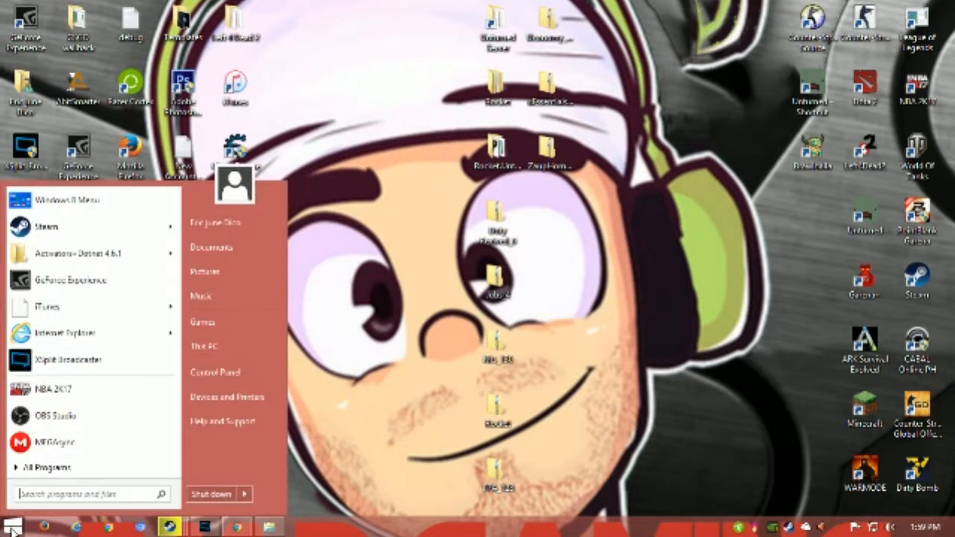
left_click(241, 373)
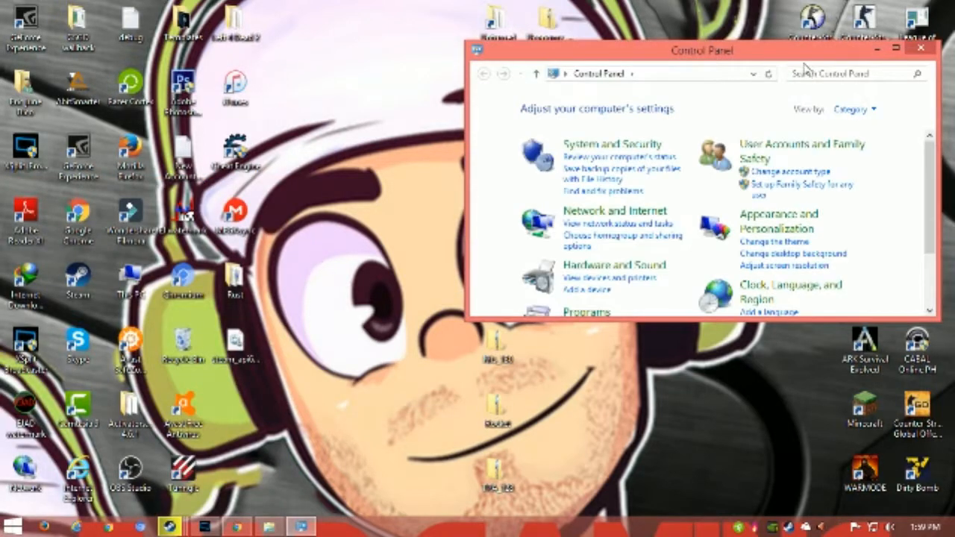
left_click_drag(806, 64, 416, 0)
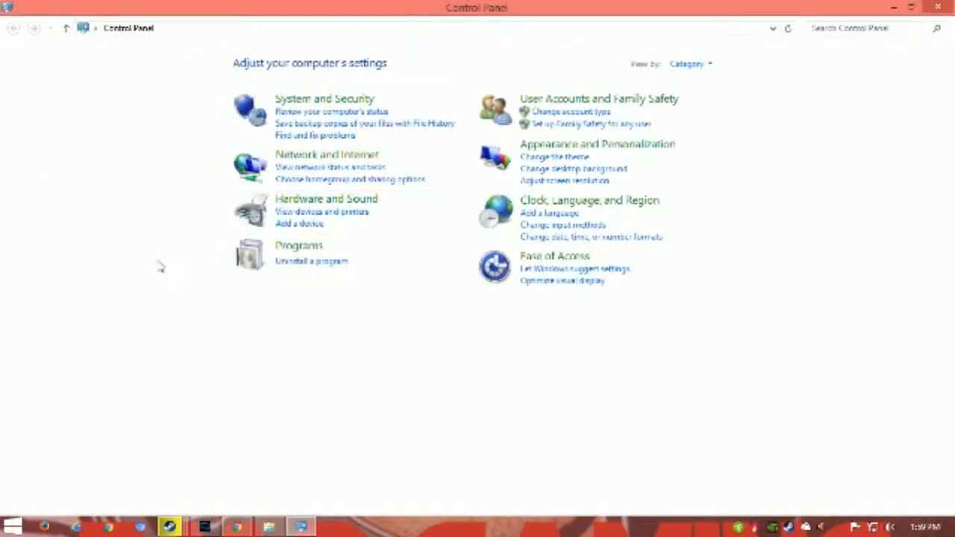
Open the advanced settings of Windows Firewall under System and Security and maximize the window.
left_click(319, 103)
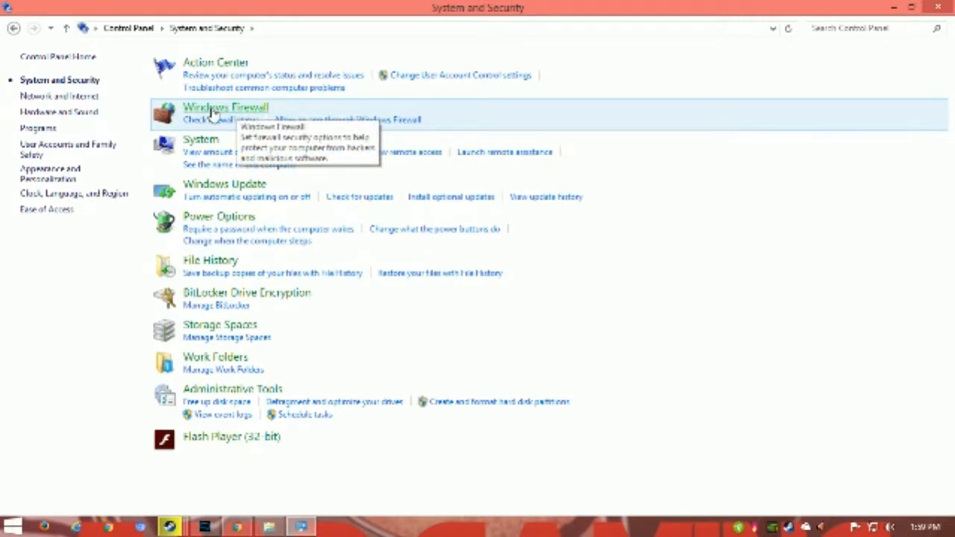
left_click(213, 110)
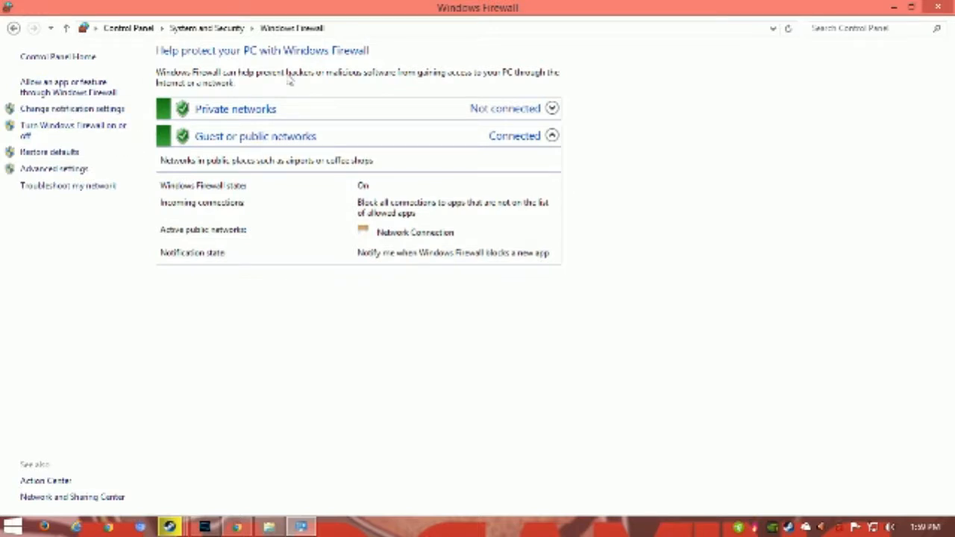
left_click(66, 172)
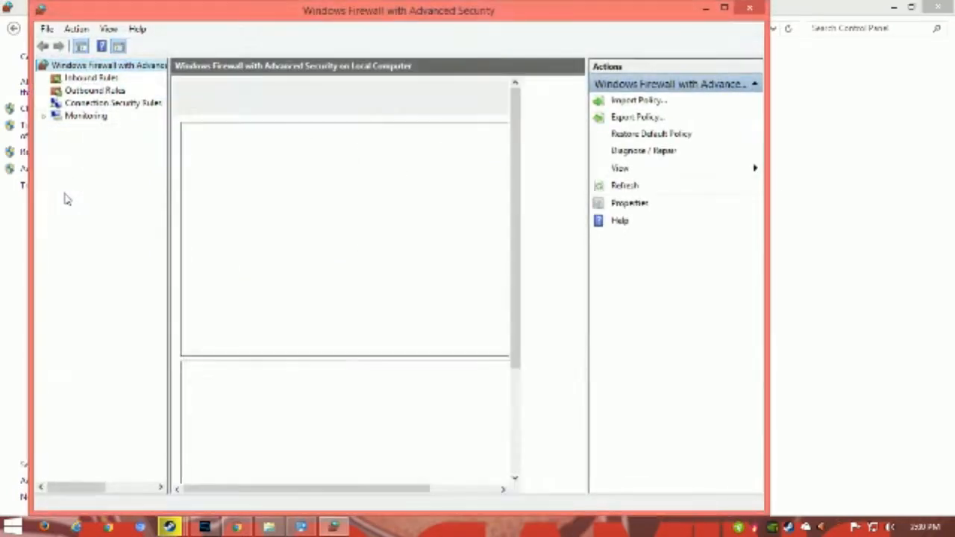
left_click_drag(511, 13, 573, 3)
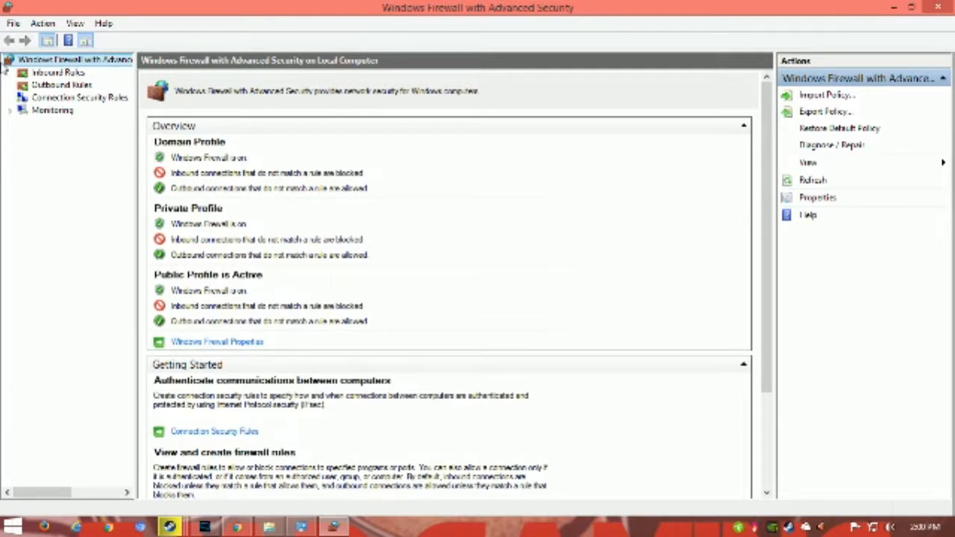
Show the firewall's inbound rules and sort them by name in descending order.
left_click(52, 73)
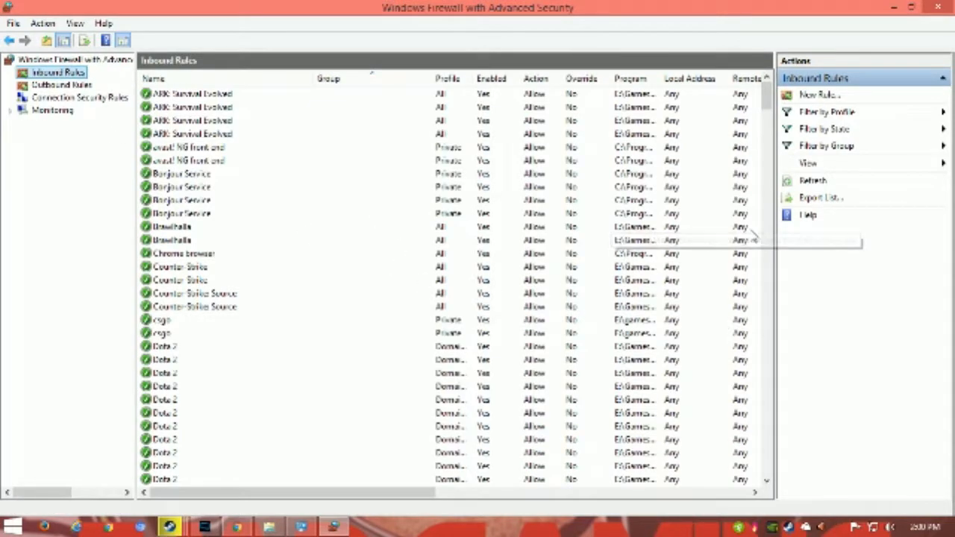
left_click_drag(768, 93, 766, 487)
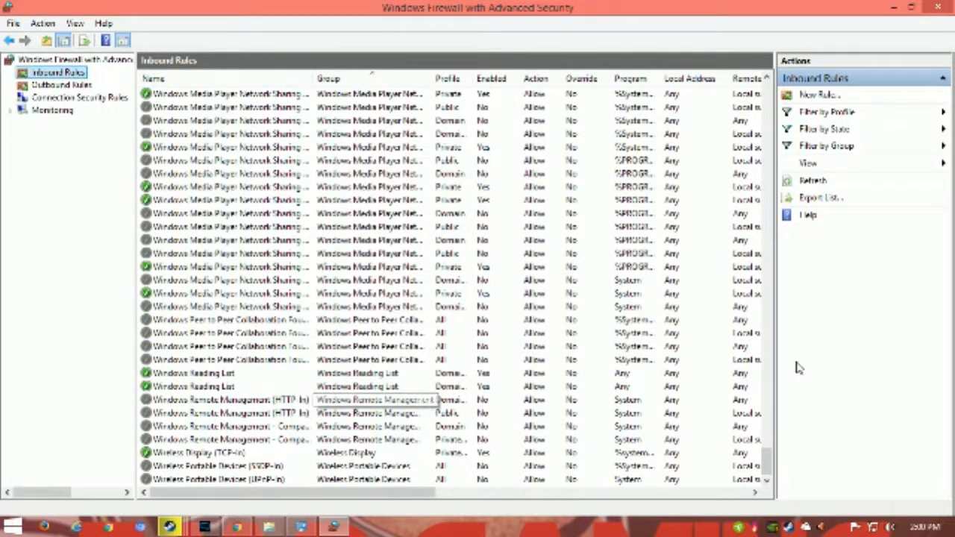
left_click_drag(766, 461, 772, 91)
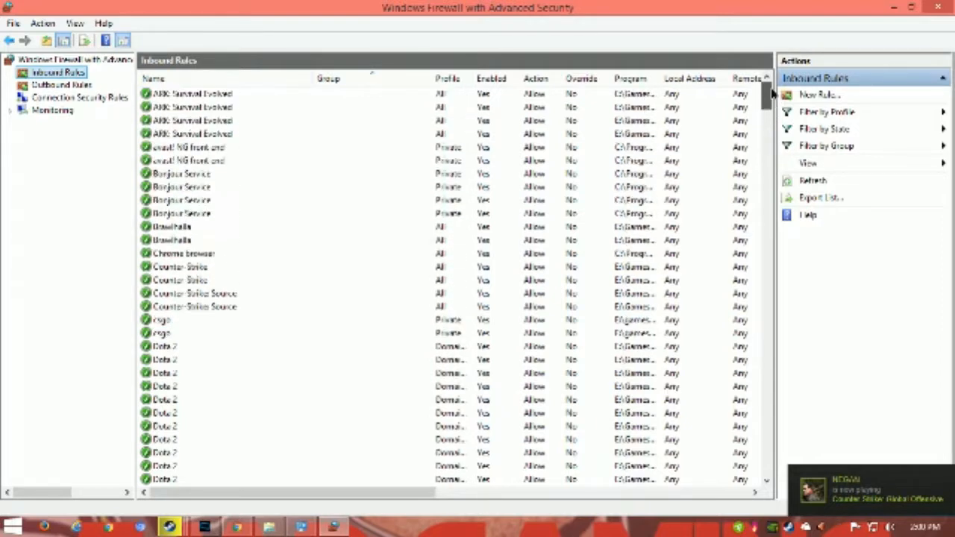
left_click(286, 79)
scroll(243, 217, "down", 1)
scroll(241, 216, "up", 1)
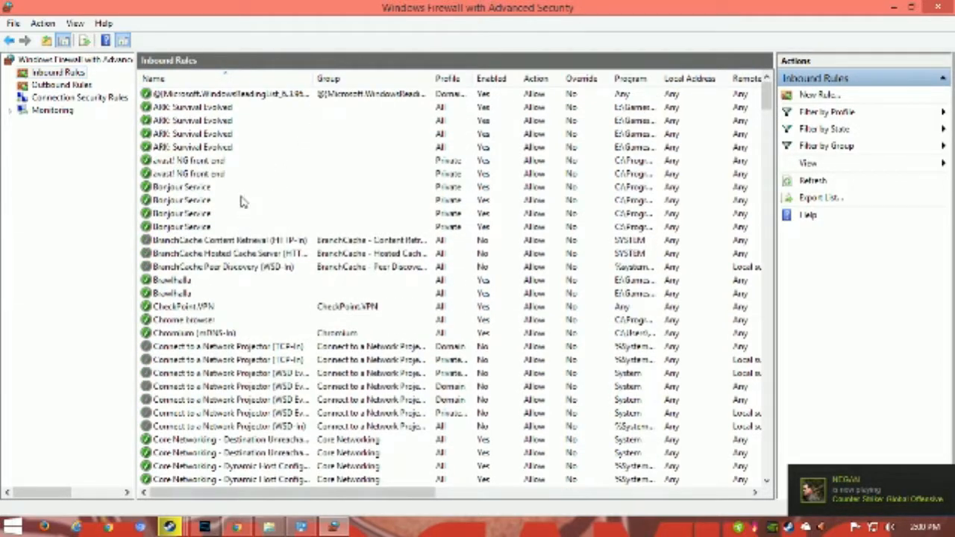
left_click(235, 79)
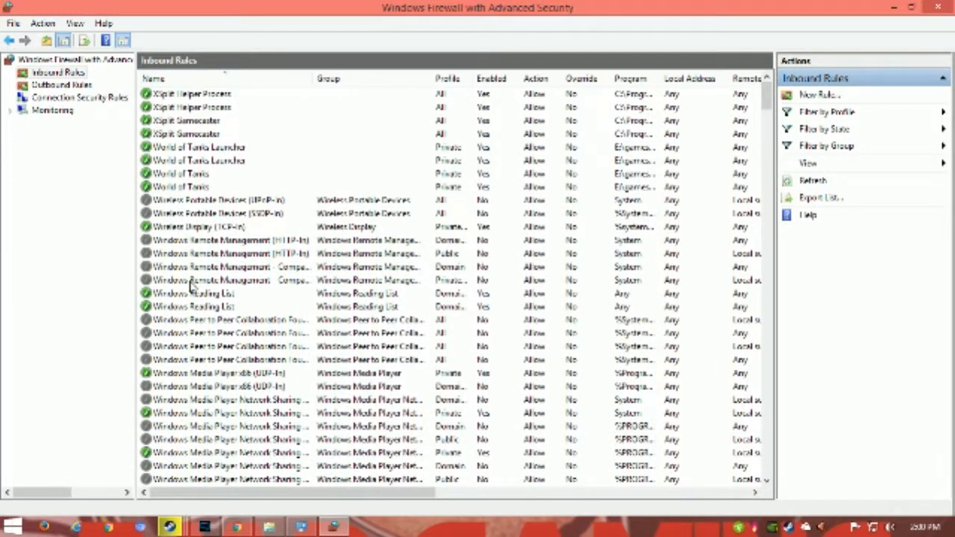
left_click(233, 137)
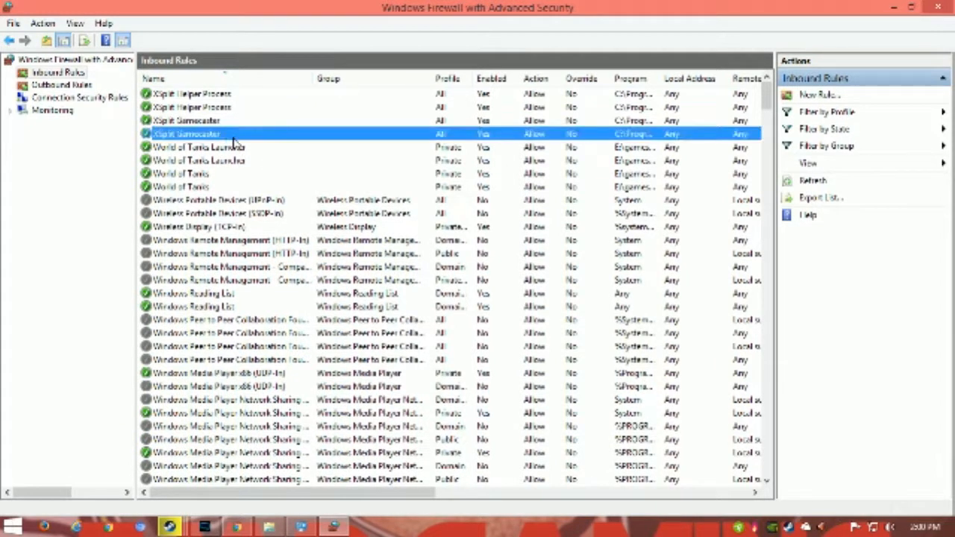
left_click(82, 176)
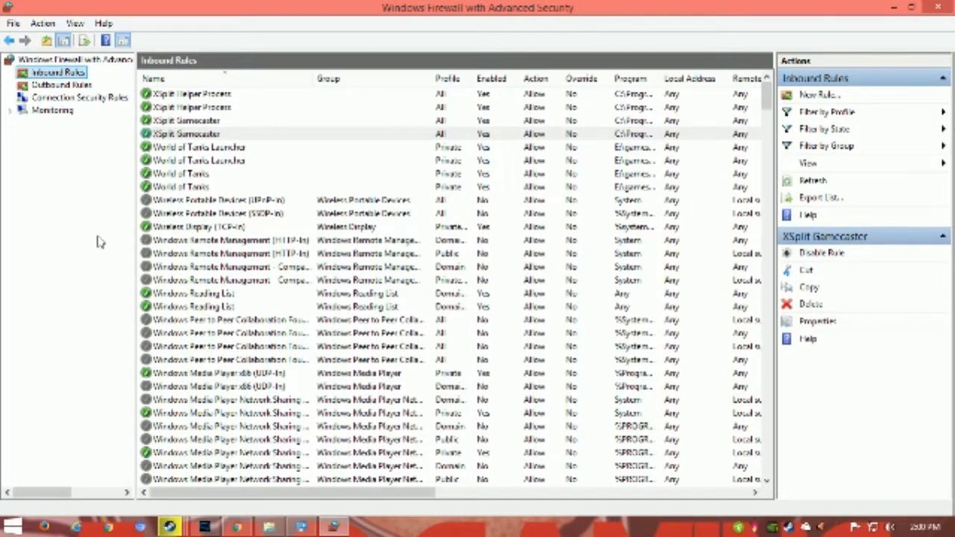
Start a new inbound port rule for TCP with specific local ports including 27015, 27016 and 27017.
left_click(852, 98)
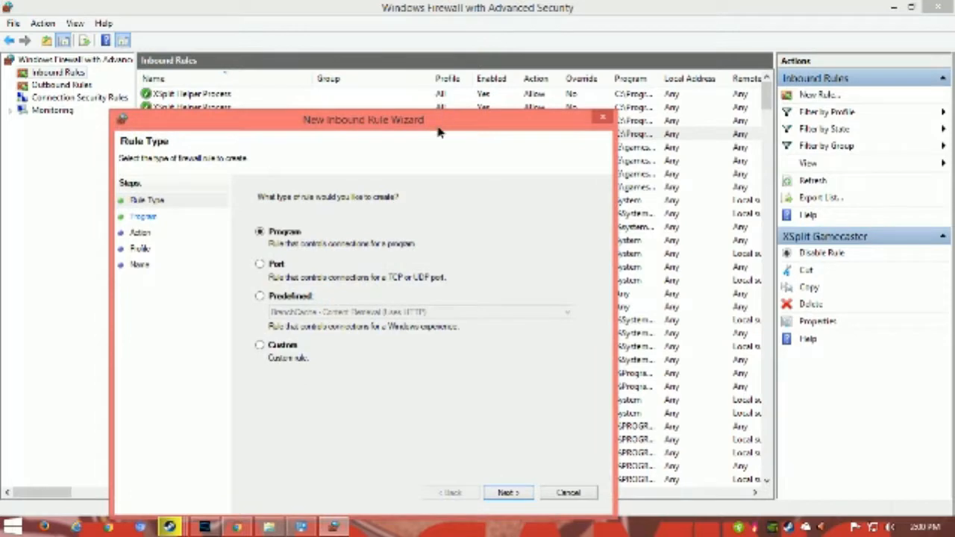
left_click_drag(439, 127, 505, 62)
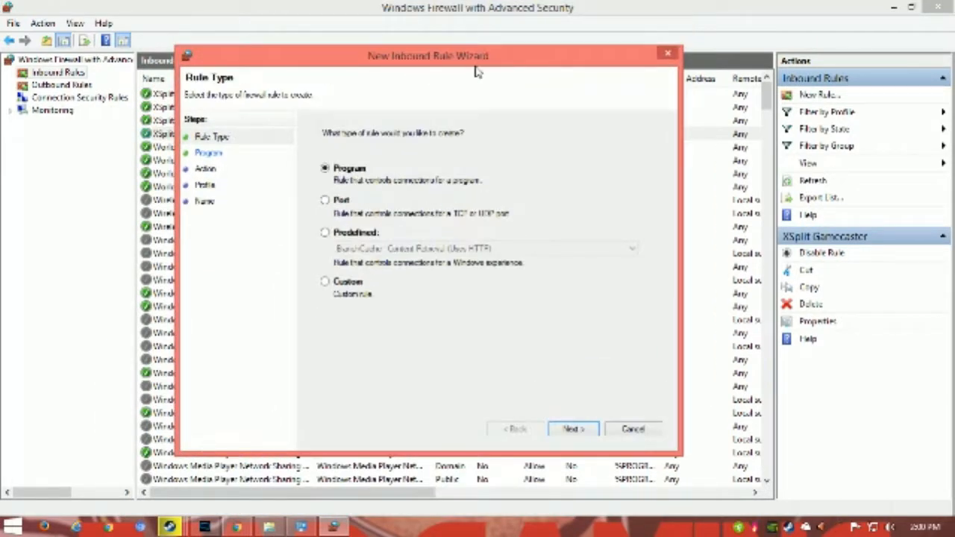
left_click(326, 201)
left_click(568, 432)
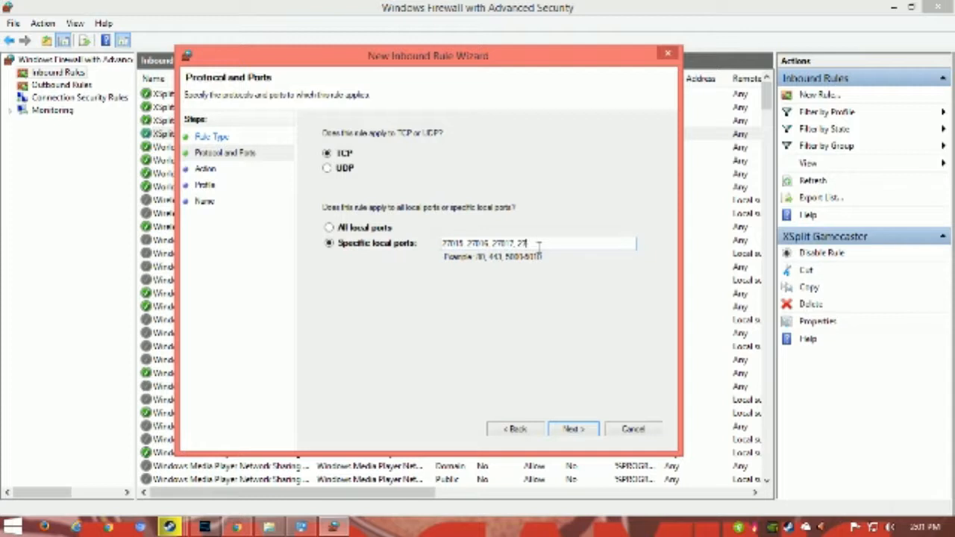
type(",")
key("BackSpace")
type(",")
left_click(573, 431)
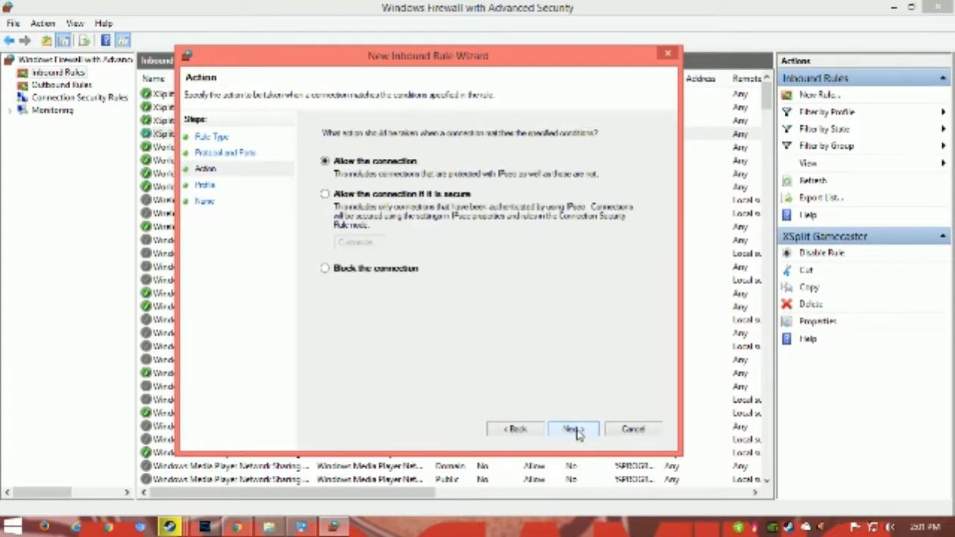
Allow the connection for the domain, private and public profiles, and finish the rule with the name Unturned TCP.
left_click(575, 430)
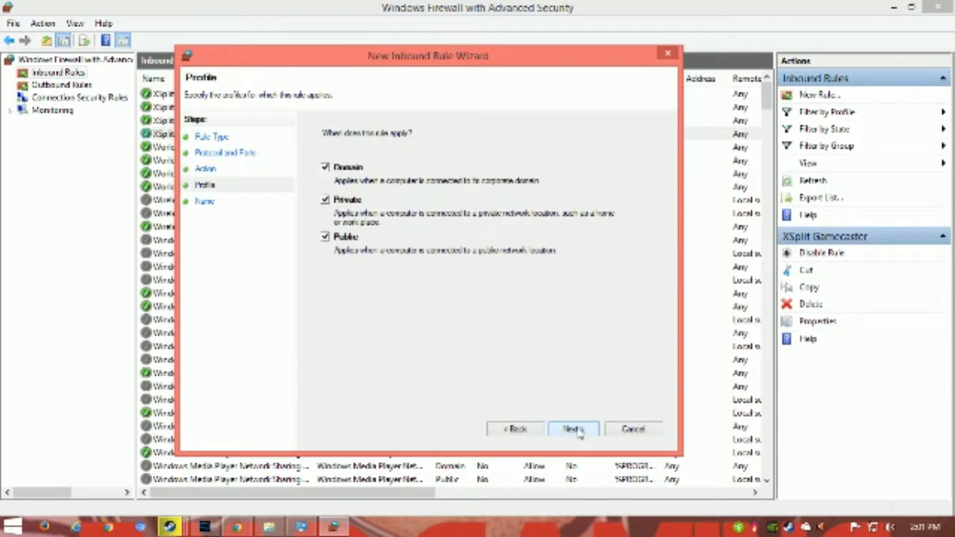
left_click(573, 431)
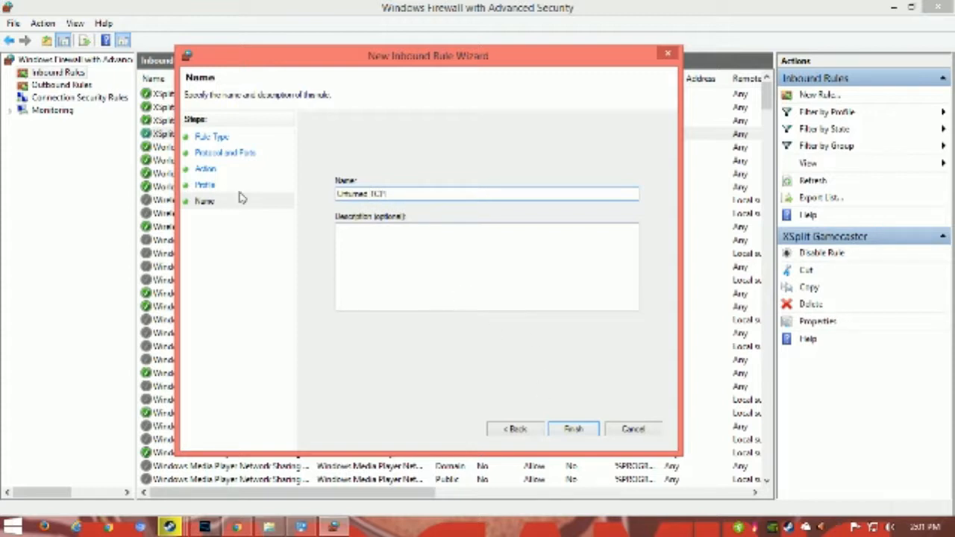
left_click(419, 240)
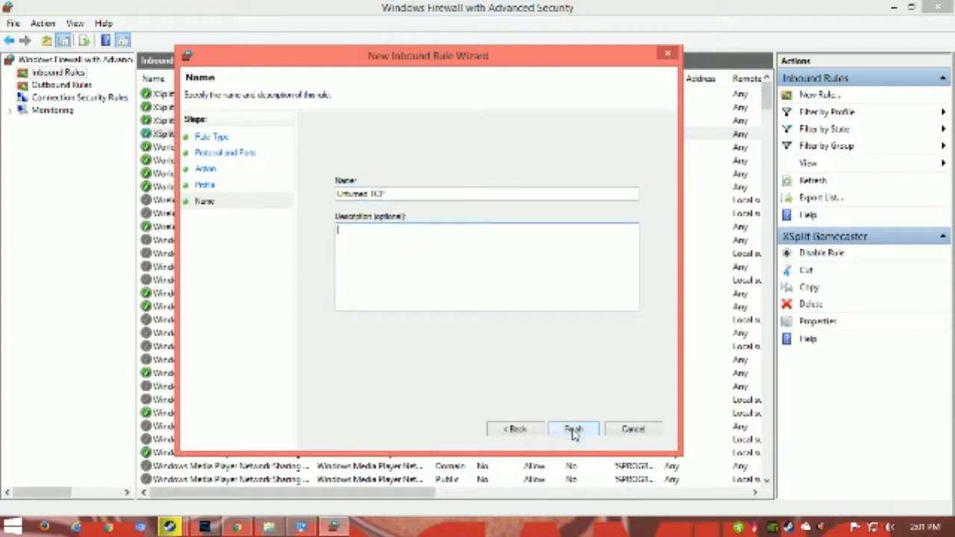
left_click(573, 430)
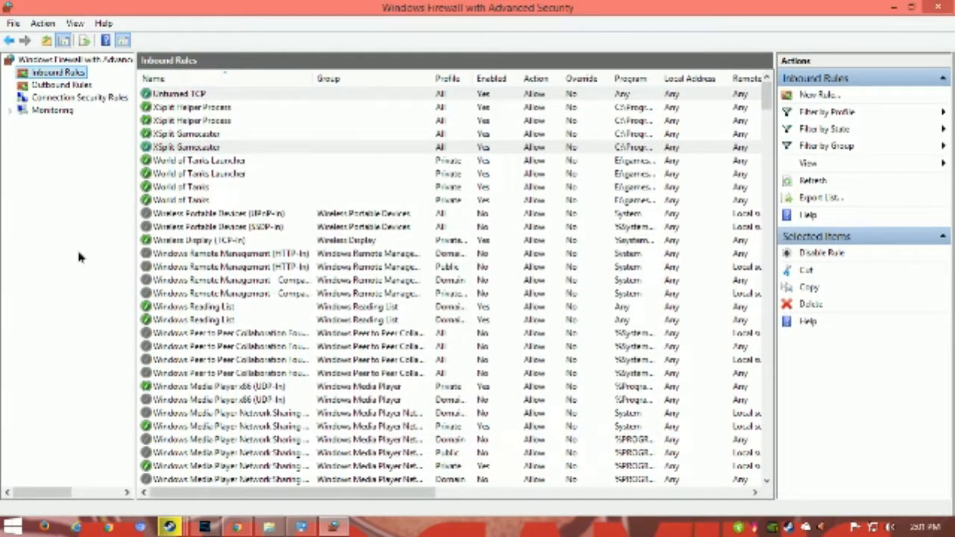
Create another inbound port rule for UDP with specific local ports including 27015, 27016 and 27017, allowing the connection.
left_click(821, 95)
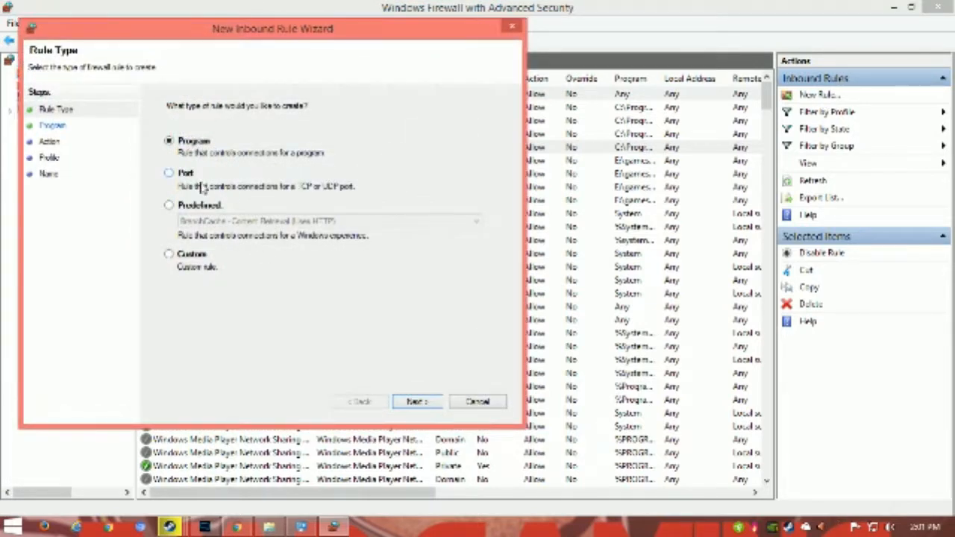
left_click(187, 174)
left_click(416, 402)
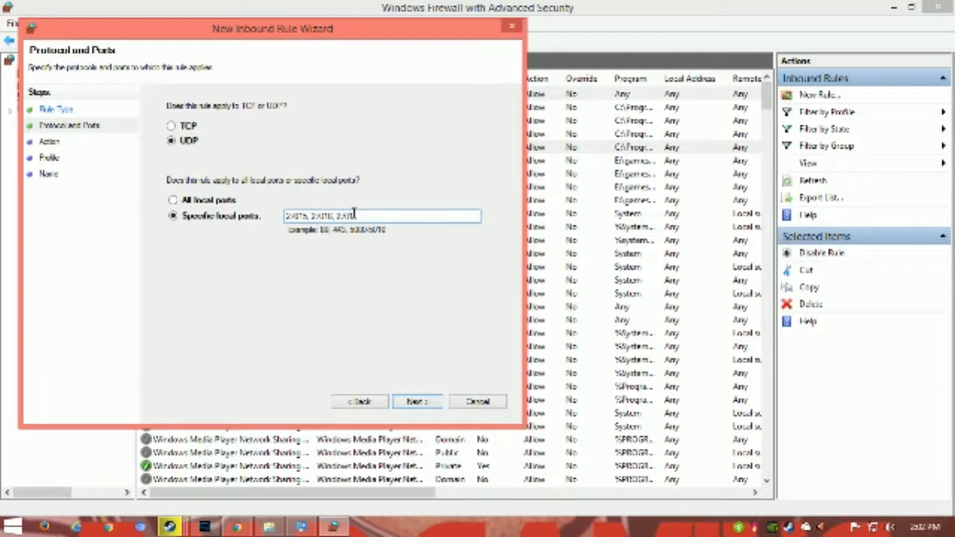
type("7, 270")
left_click(416, 403)
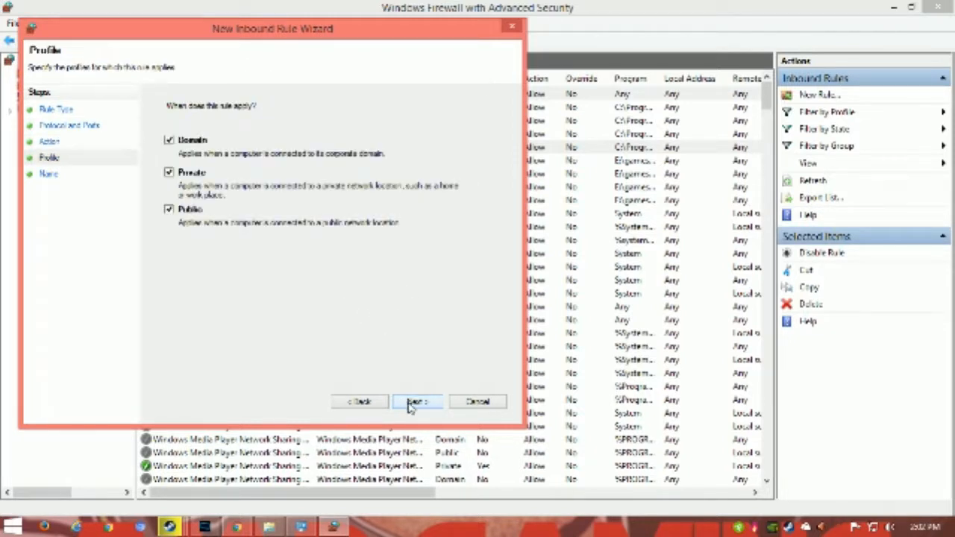
Keep the domain, private and public profiles for the UDP rule and finish it with the name Unturned UDP.
left_click(416, 402)
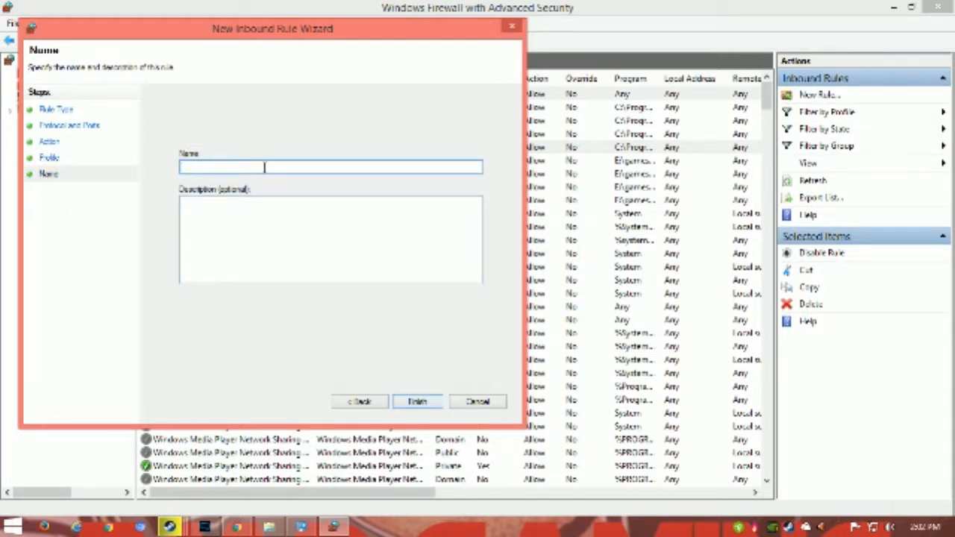
type("Unturned UDP")
left_click(418, 403)
Locate the two Unturned rules in the inbound list and open the properties of Unturned UDP.
left_click_drag(330, 495, 308, 495)
scroll(373, 374, "down", 3)
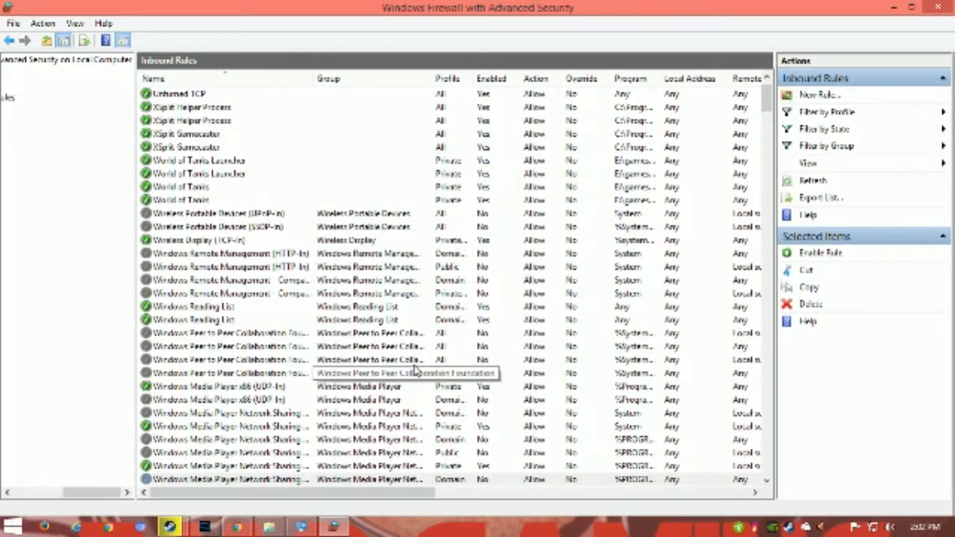
left_click_drag(770, 101, 771, 93)
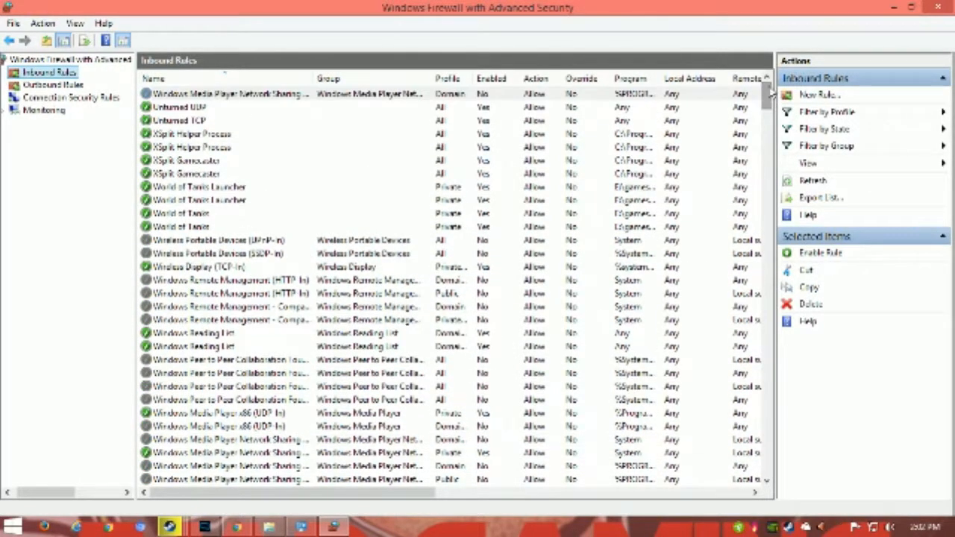
left_click(162, 120)
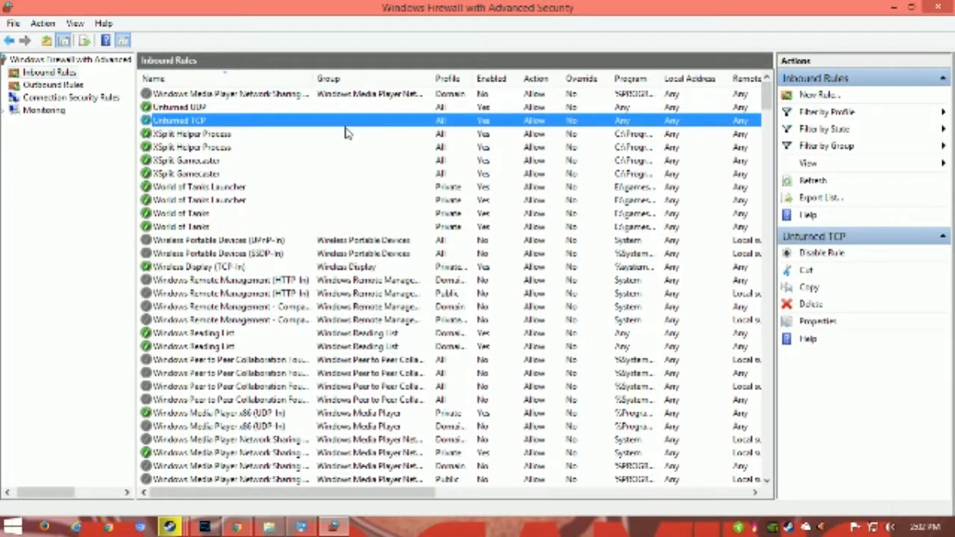
left_click(270, 108)
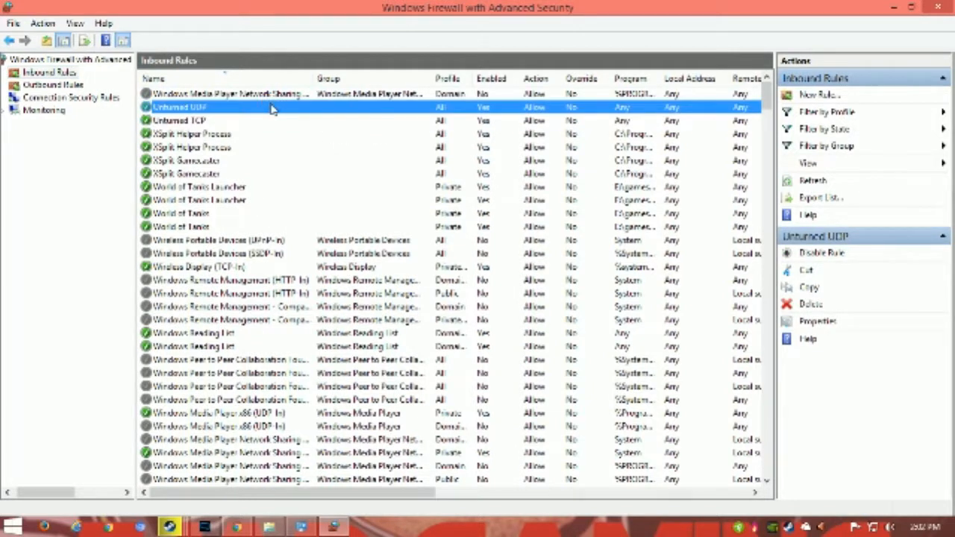
right_click(273, 108)
right_click(244, 107)
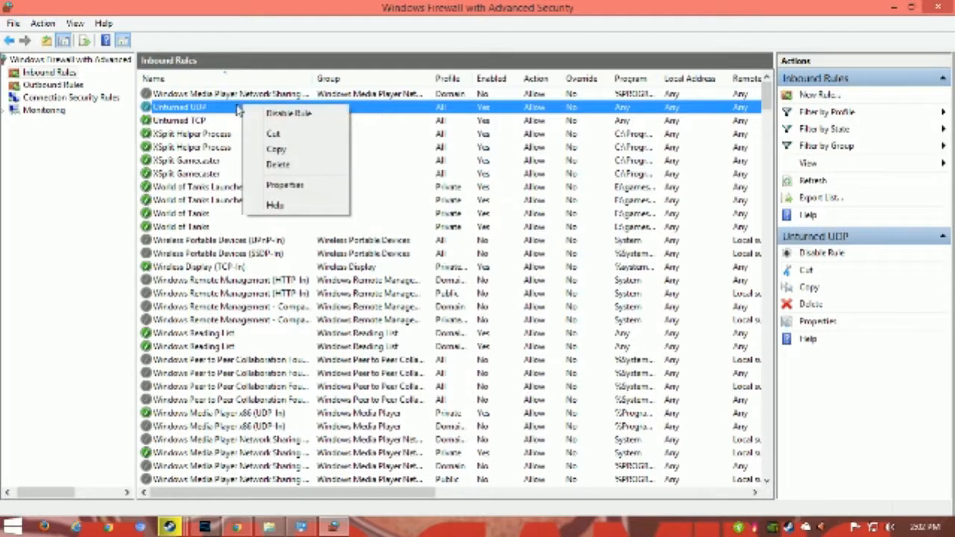
left_click(286, 185)
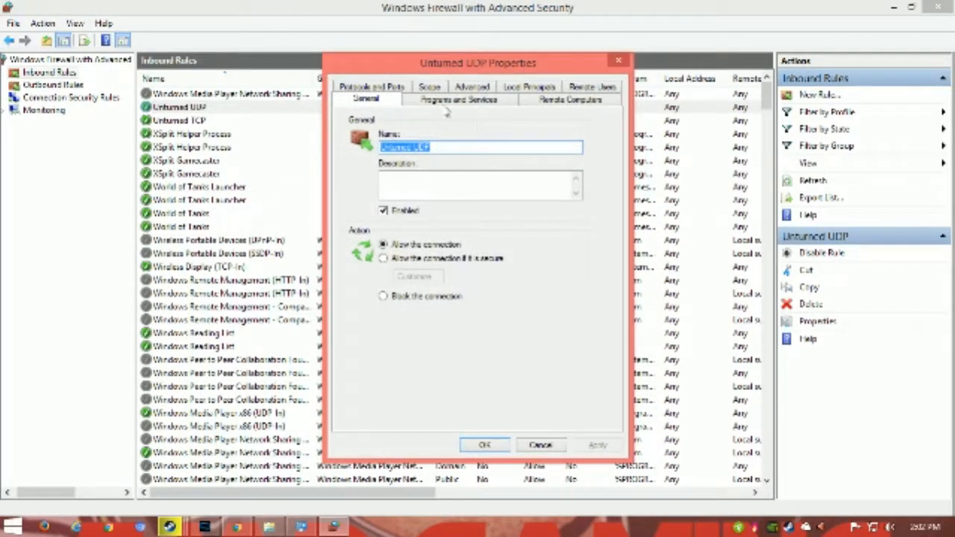
Restrict the Unturned UDP rule's remote port to the specific ports 27015, 27016, 27017 and 27018, and save the rule.
left_click(380, 89)
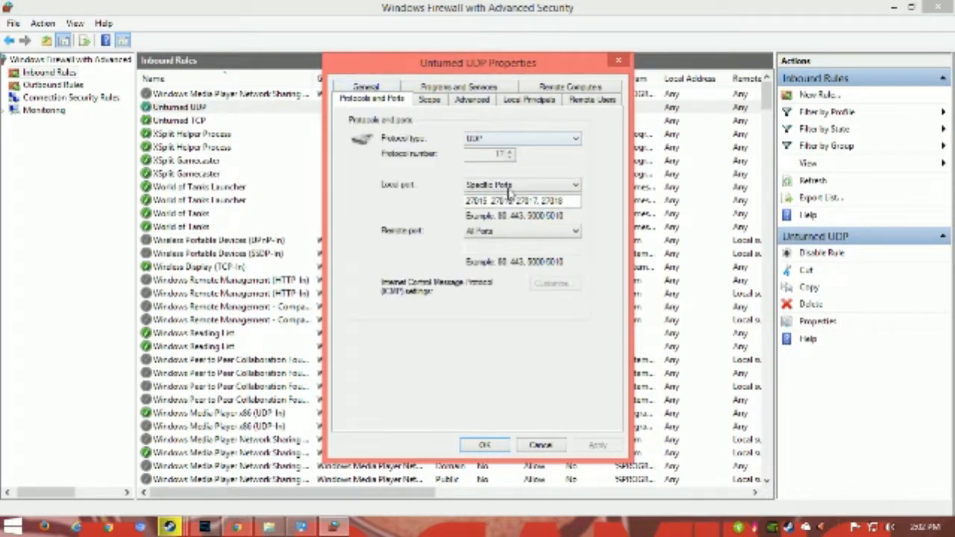
left_click(500, 233)
left_click(498, 237)
left_click(499, 233)
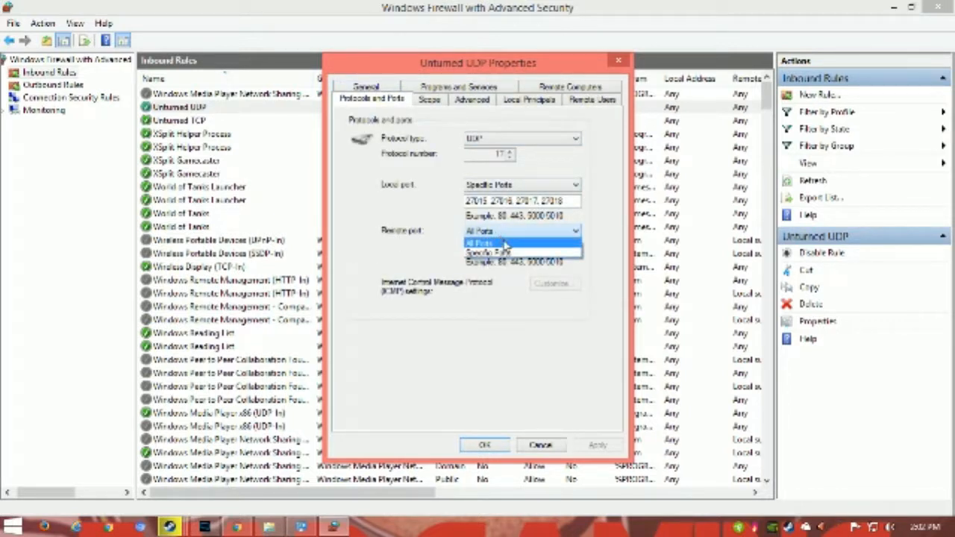
left_click(504, 254)
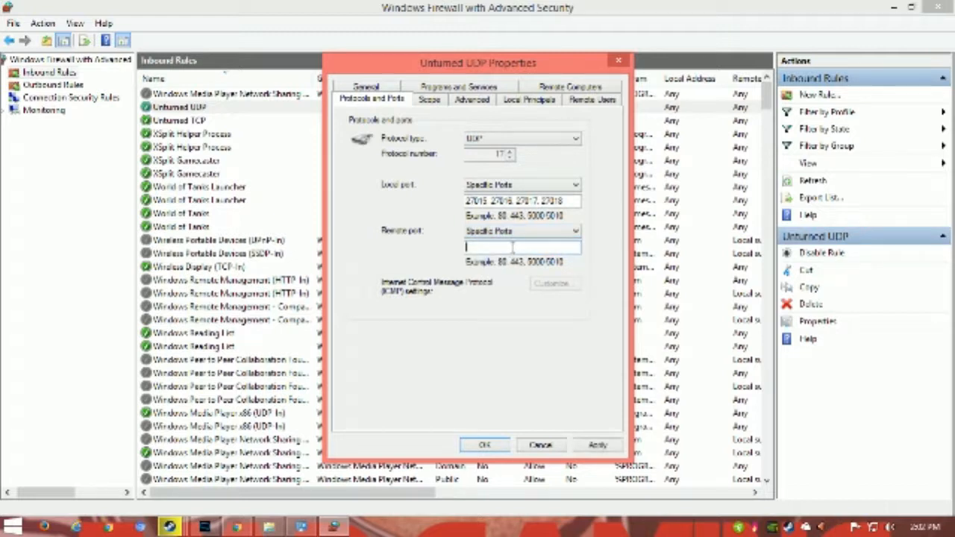
type("27")
type("018")
type(" 270")
type("70")
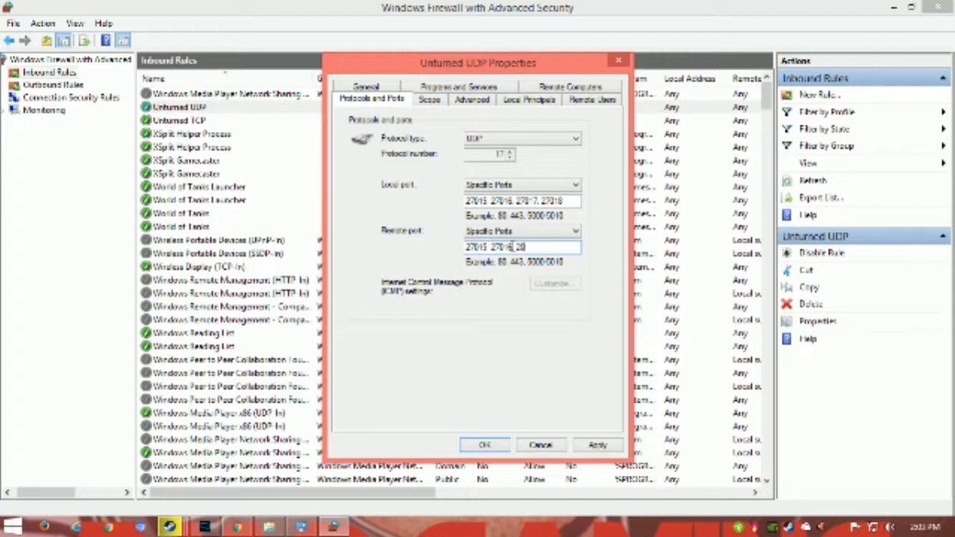
type("7017, 27018")
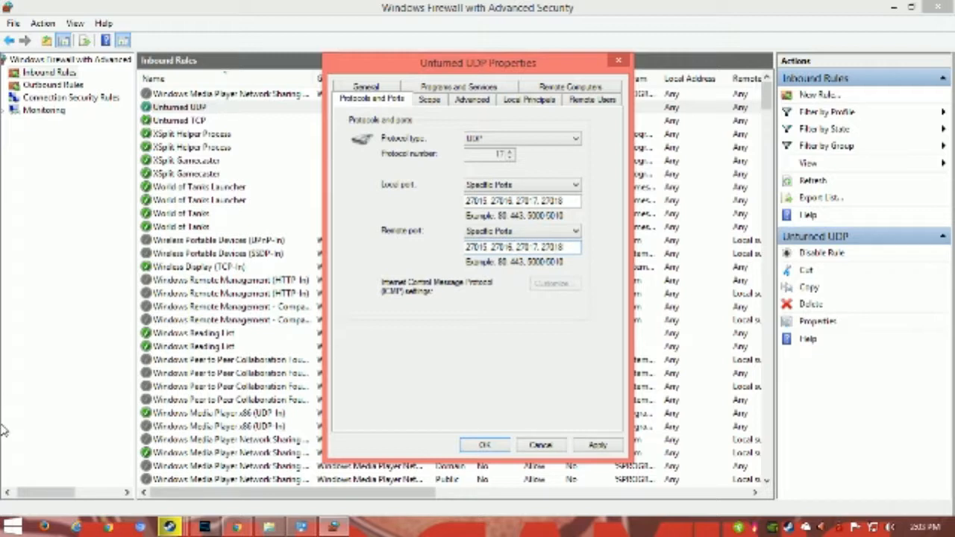
left_click(598, 445)
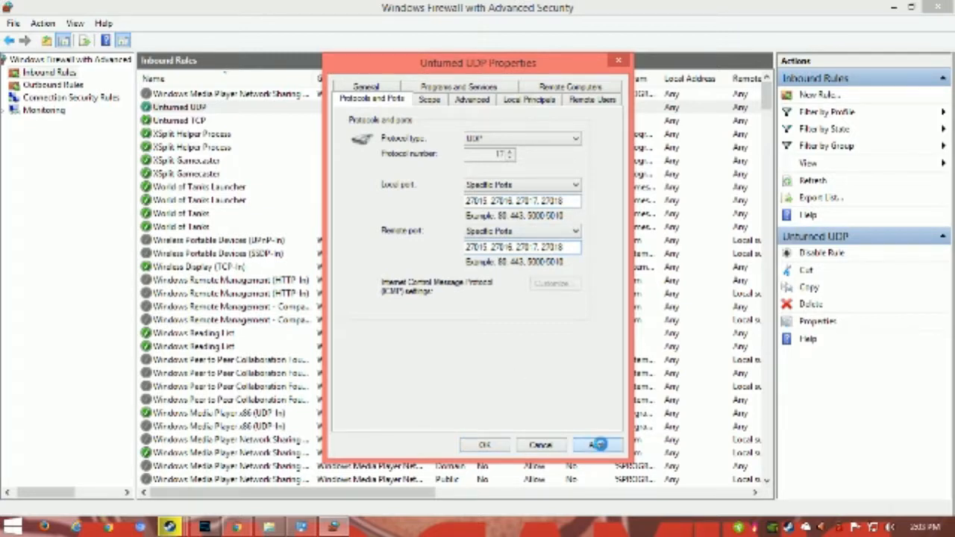
left_click(482, 445)
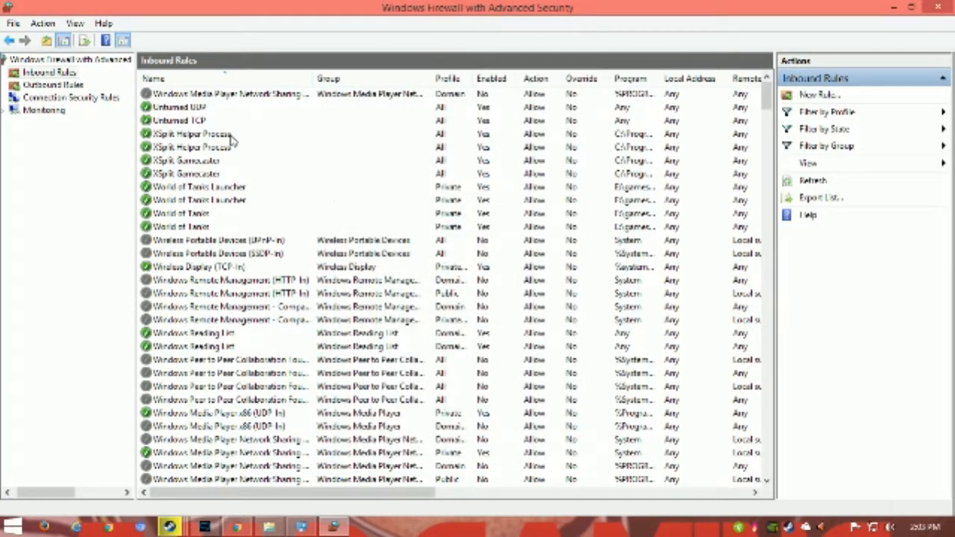
Locate the Unturned TCP rule in the inbound list and open its protocol and port properties.
scroll(257, 227, "down", 15)
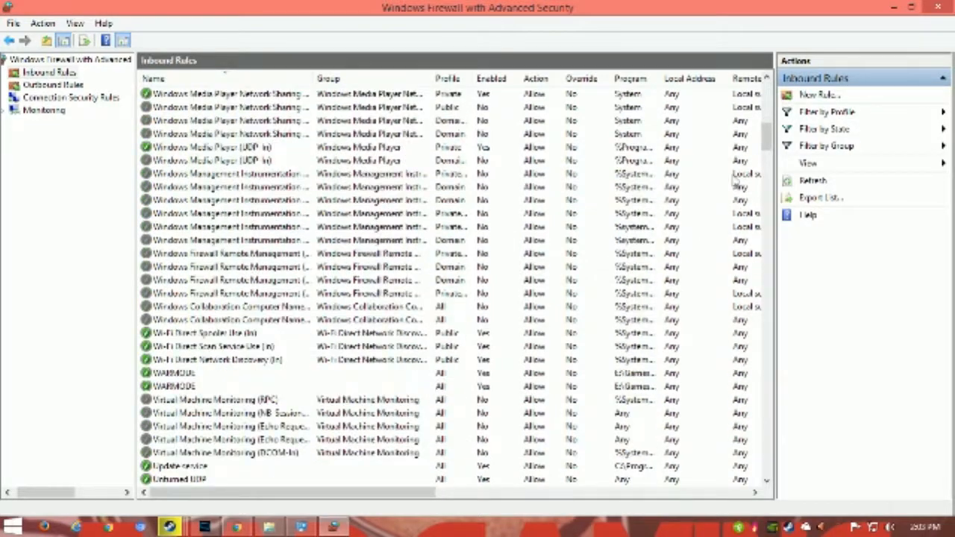
left_click_drag(768, 137, 767, 89)
left_click(186, 122)
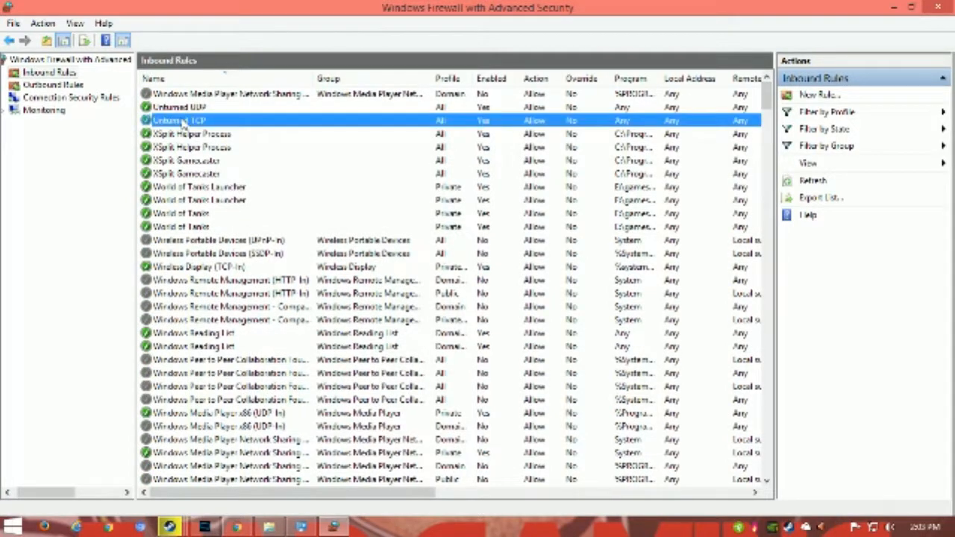
right_click(186, 124)
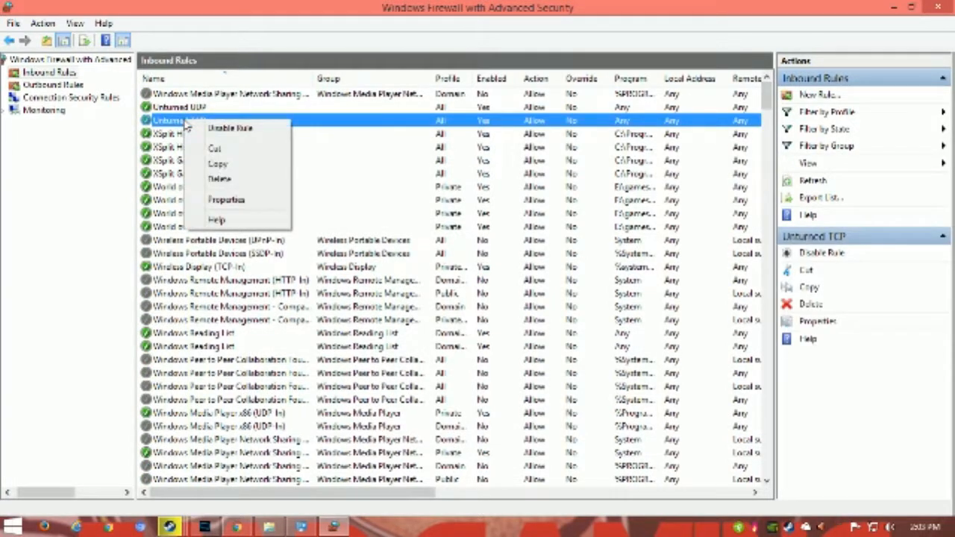
left_click(224, 199)
left_click(377, 88)
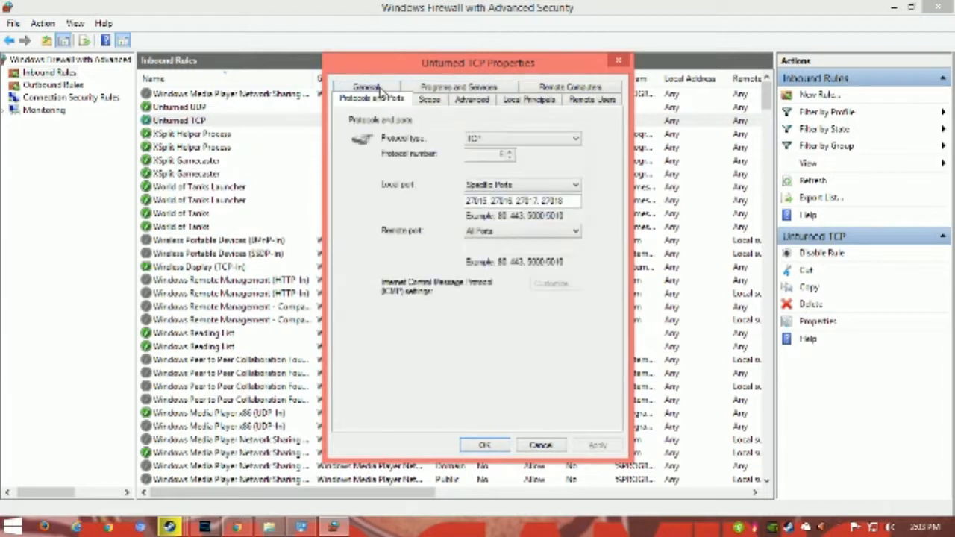
Restrict the Unturned TCP rule's remote port to the same specific ports, 27015, 27016, 27017 and 27018, and save the rule.
left_click(556, 232)
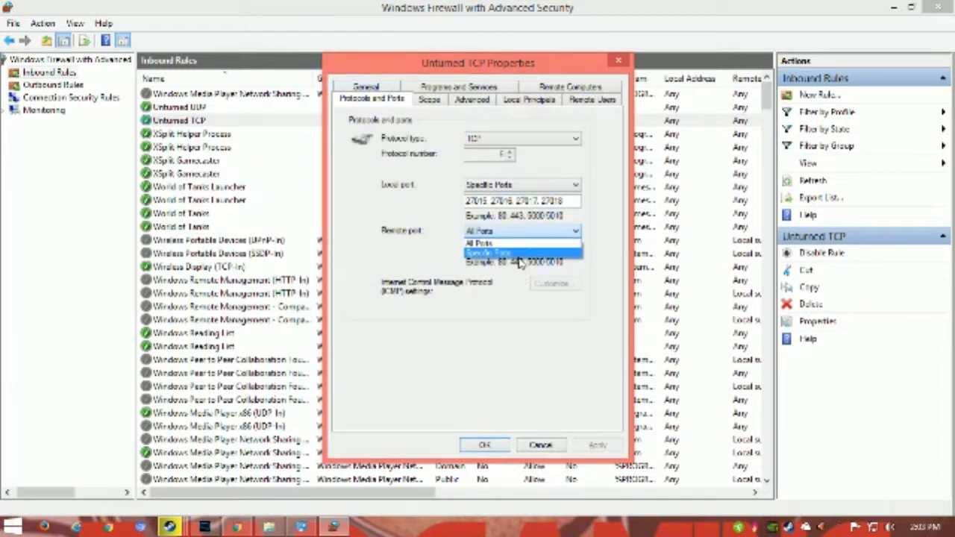
left_click(522, 257)
left_click(535, 249)
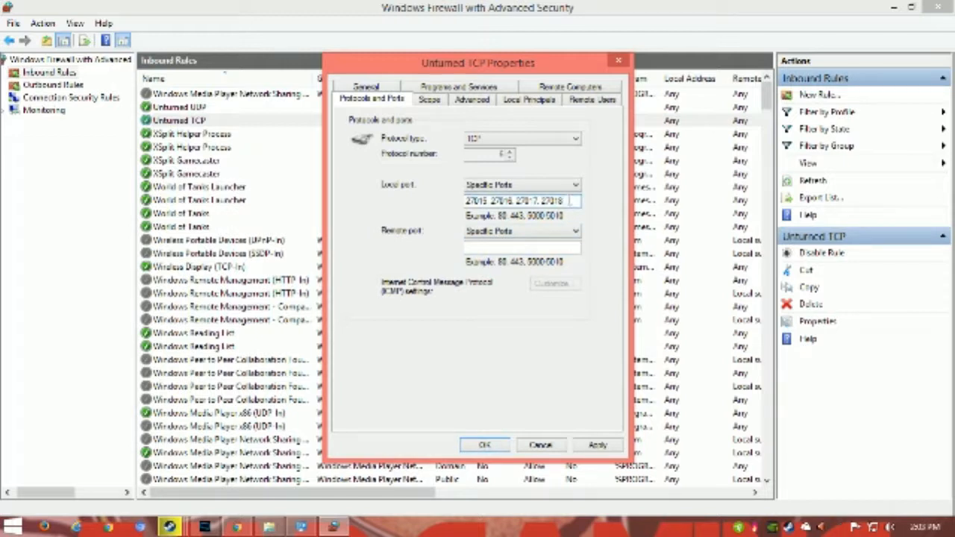
left_click_drag(570, 200, 473, 200)
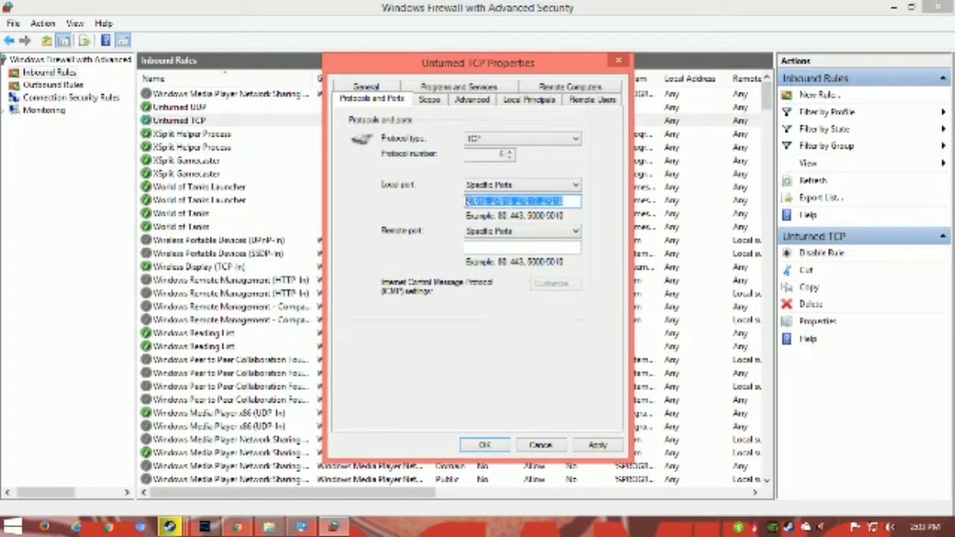
left_click(535, 247)
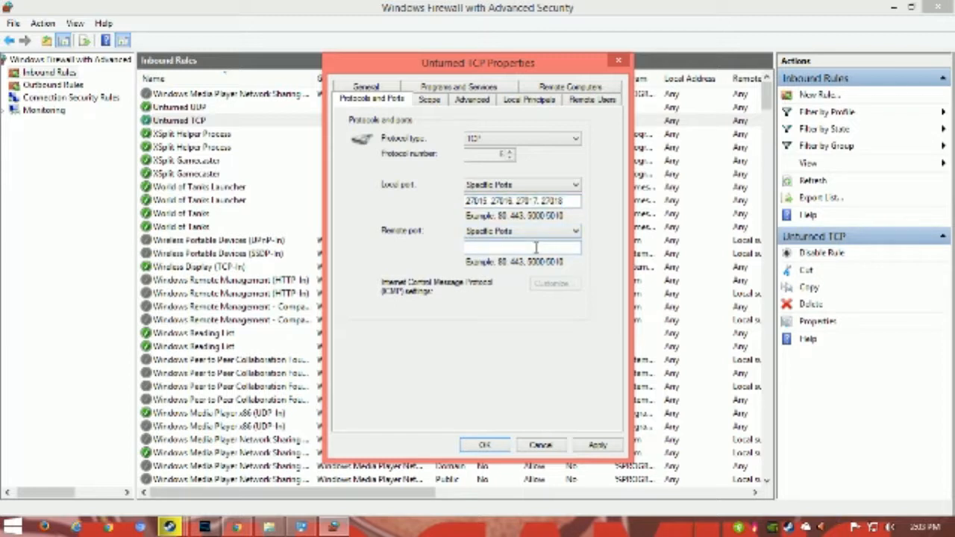
type("27015, 27016, 27017, 27018")
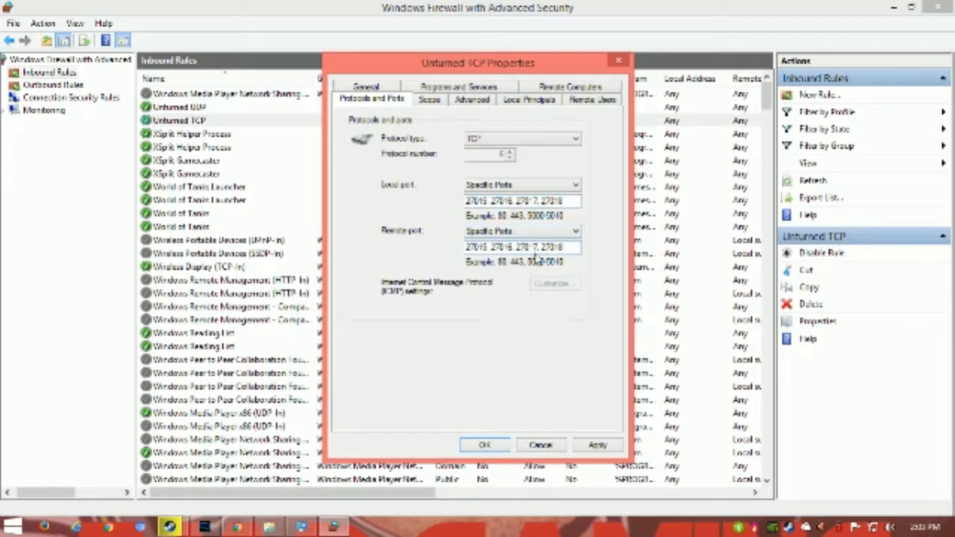
left_click(601, 445)
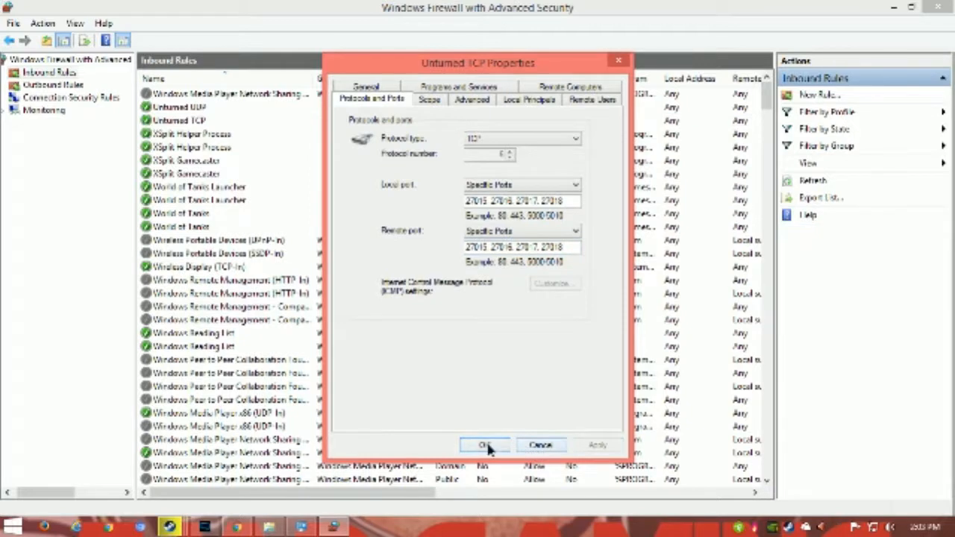
left_click(485, 446)
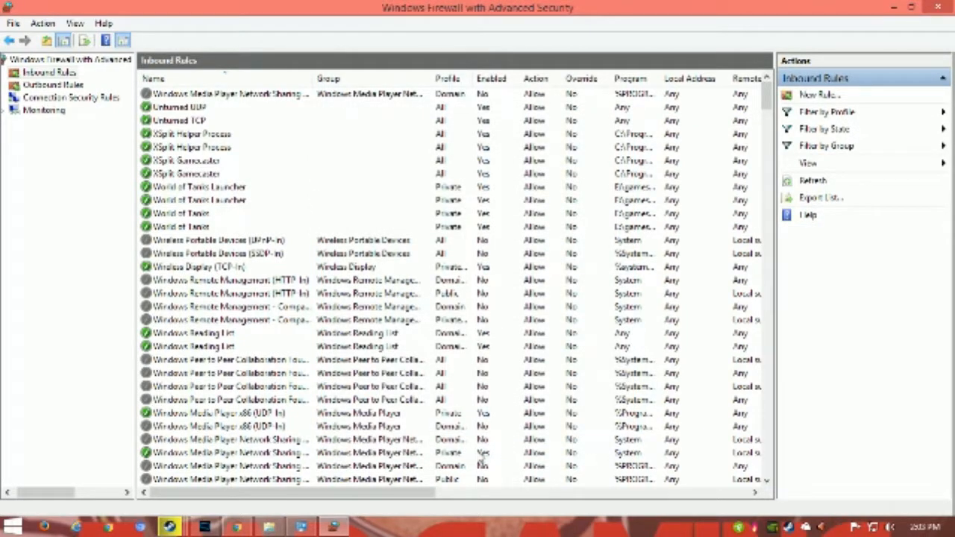
Close the firewall console and the remaining settings window, leaving the desktop in view.
left_click(953, 534)
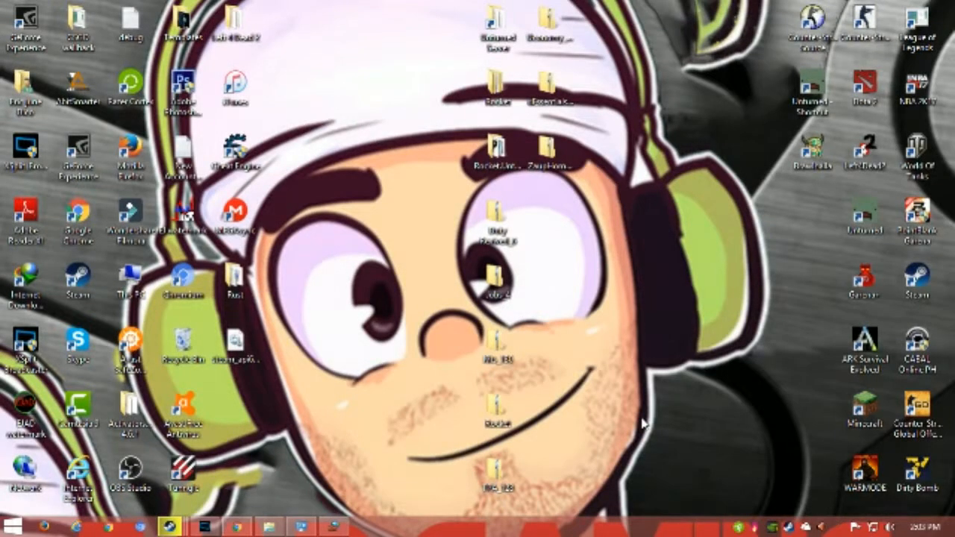
left_click(334, 527)
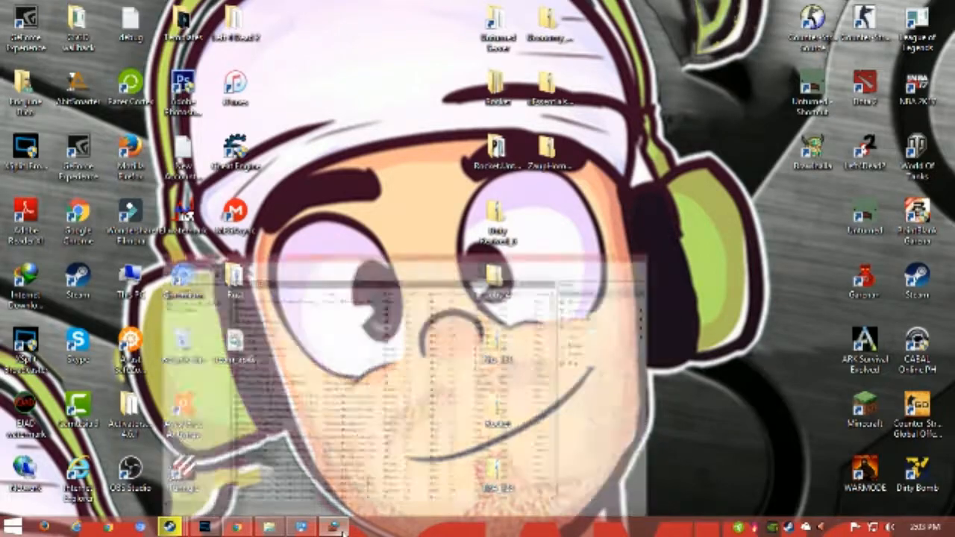
left_click(931, 10)
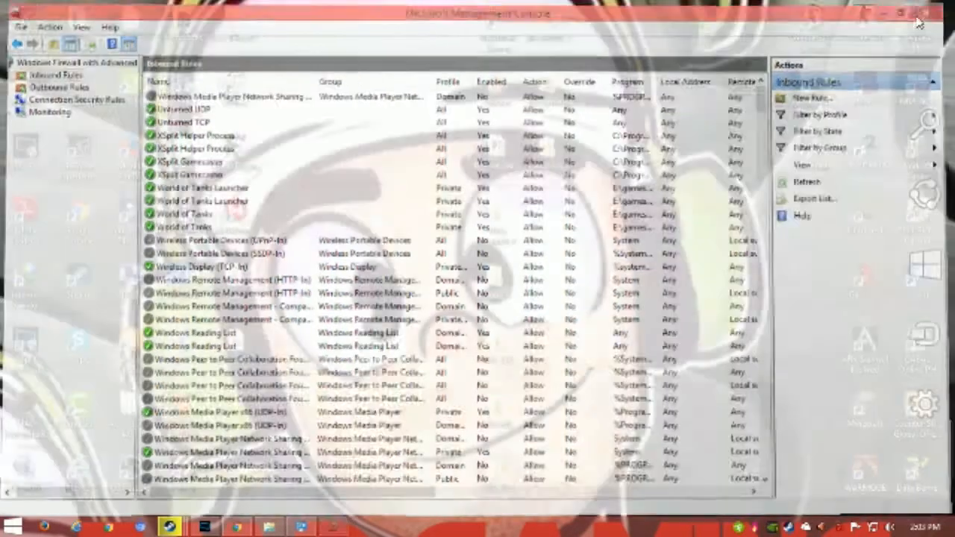
left_click(301, 527)
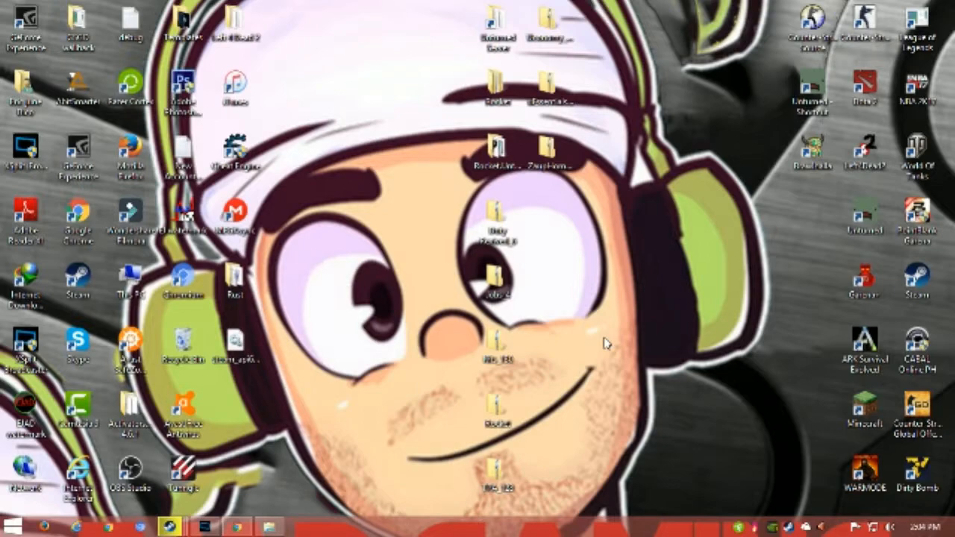
left_click(237, 528)
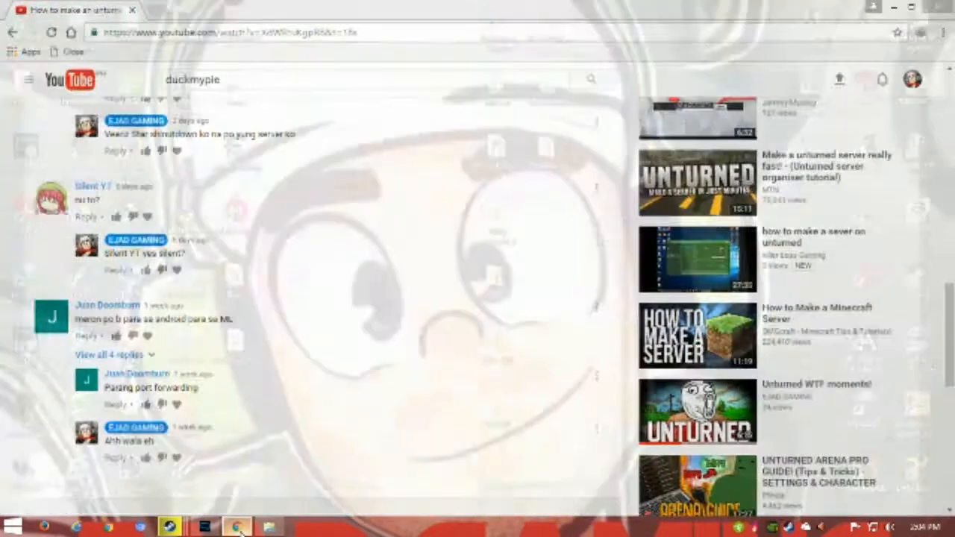
left_click(240, 531)
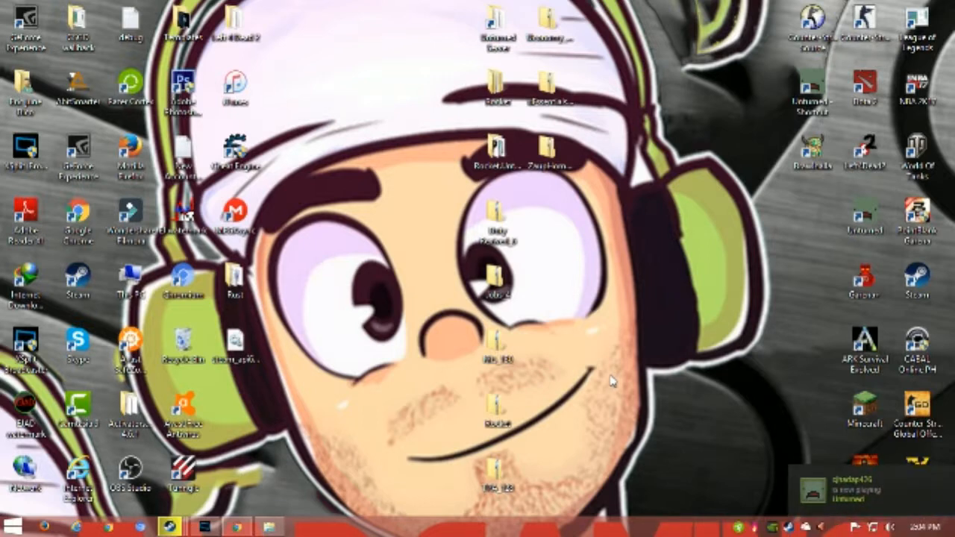
Switch to Steam, view the games list in the library, and return to the desktop.
mouse_move(170, 527)
left_click(95, 403)
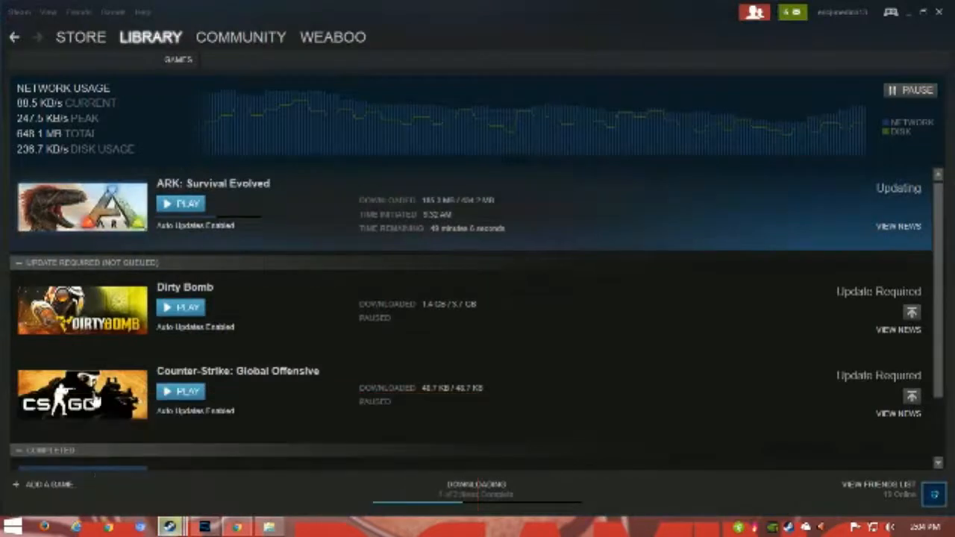
left_click(165, 59)
mouse_move(349, 41)
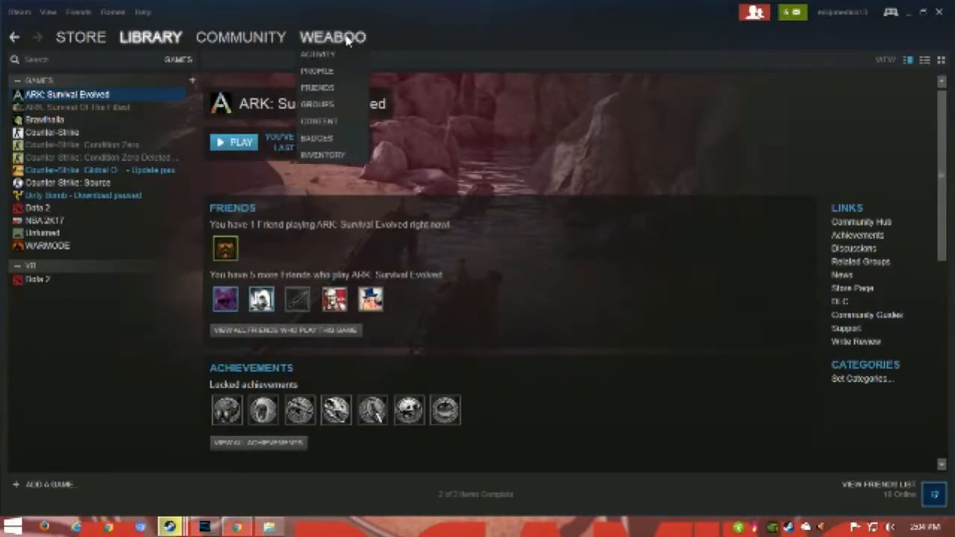
left_click(15, 10)
left_click(30, 100)
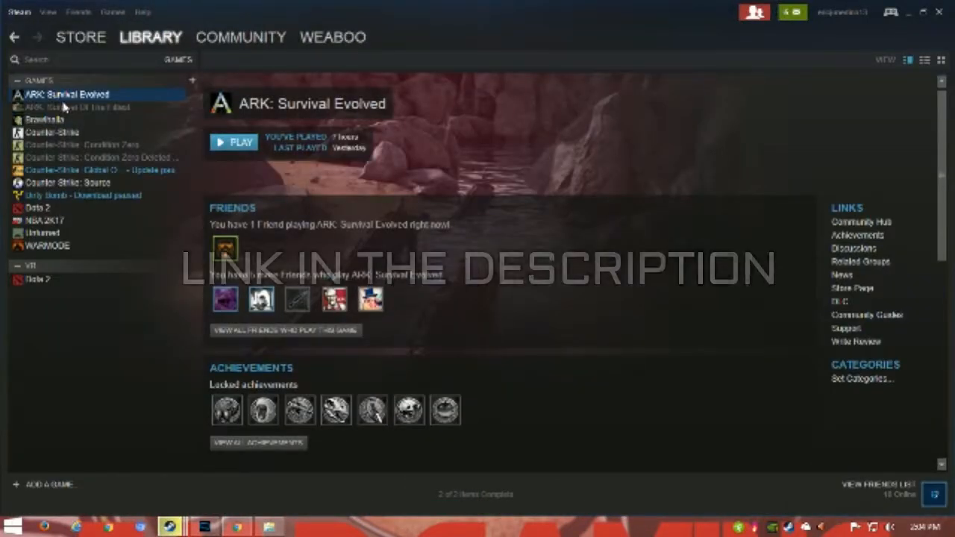
left_click(567, 91)
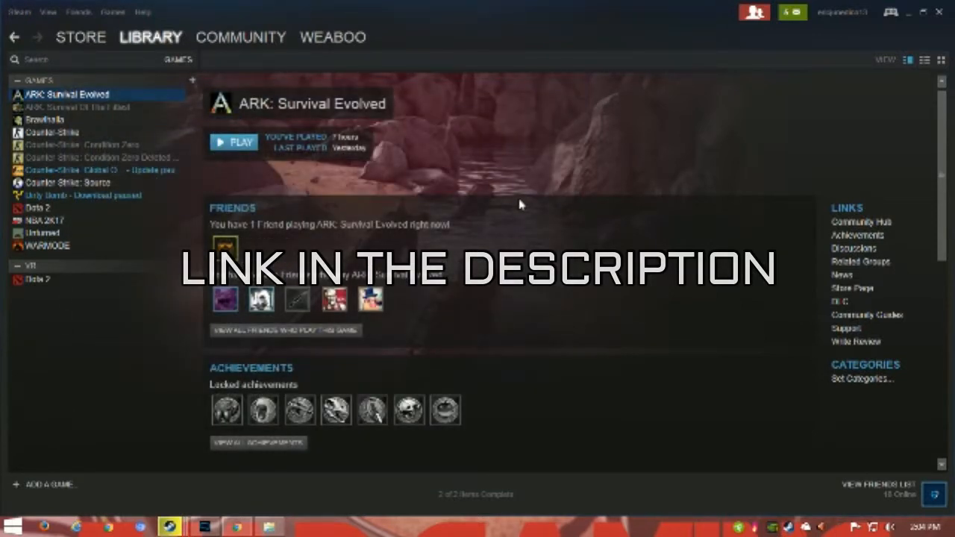
left_click(952, 530)
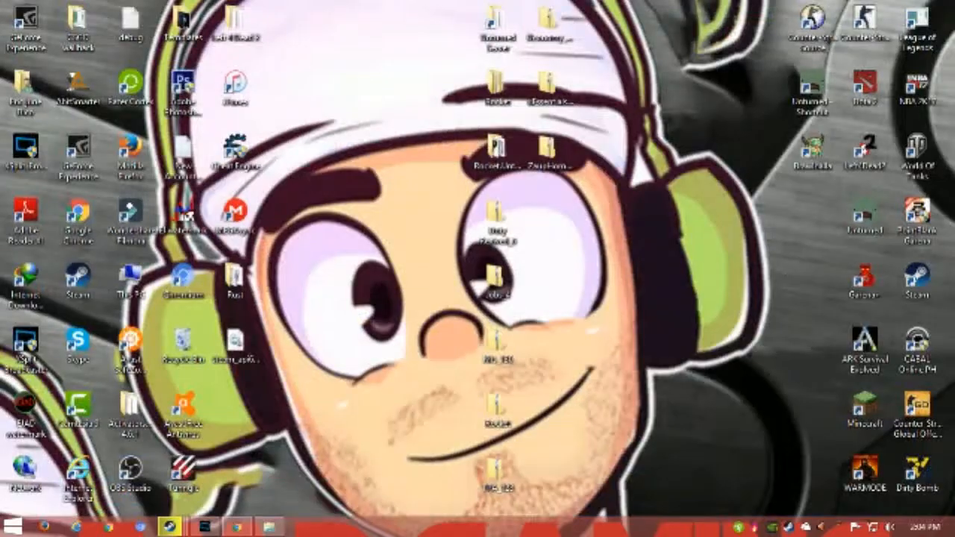